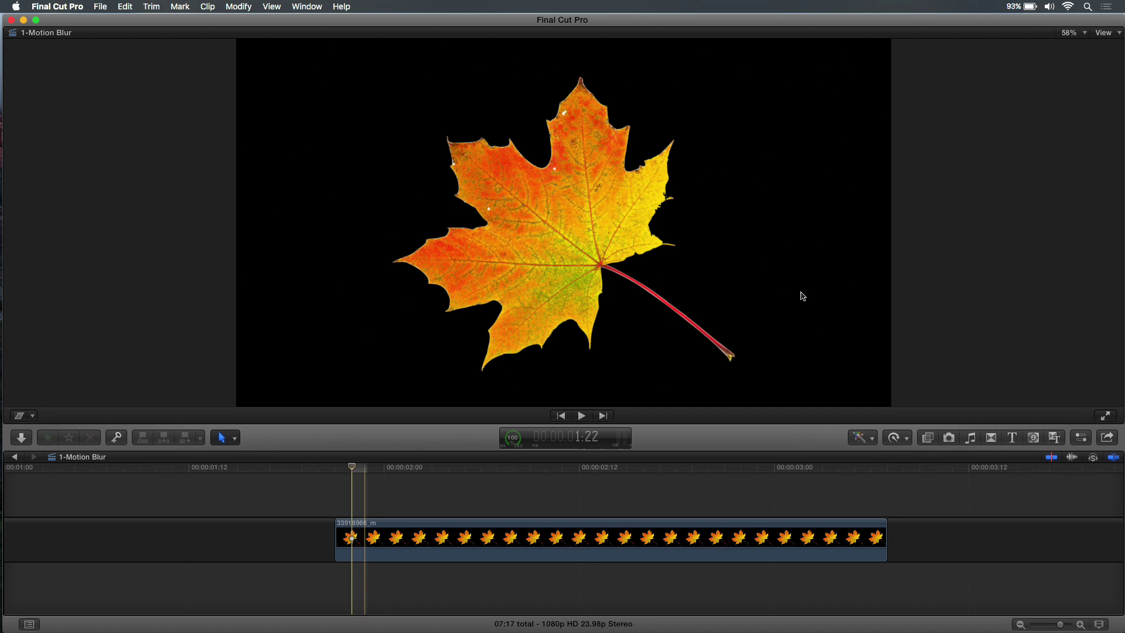
Step: Check the leaf clip's alpha channel in the viewer, then return to all colour channels
left_click(1104, 34)
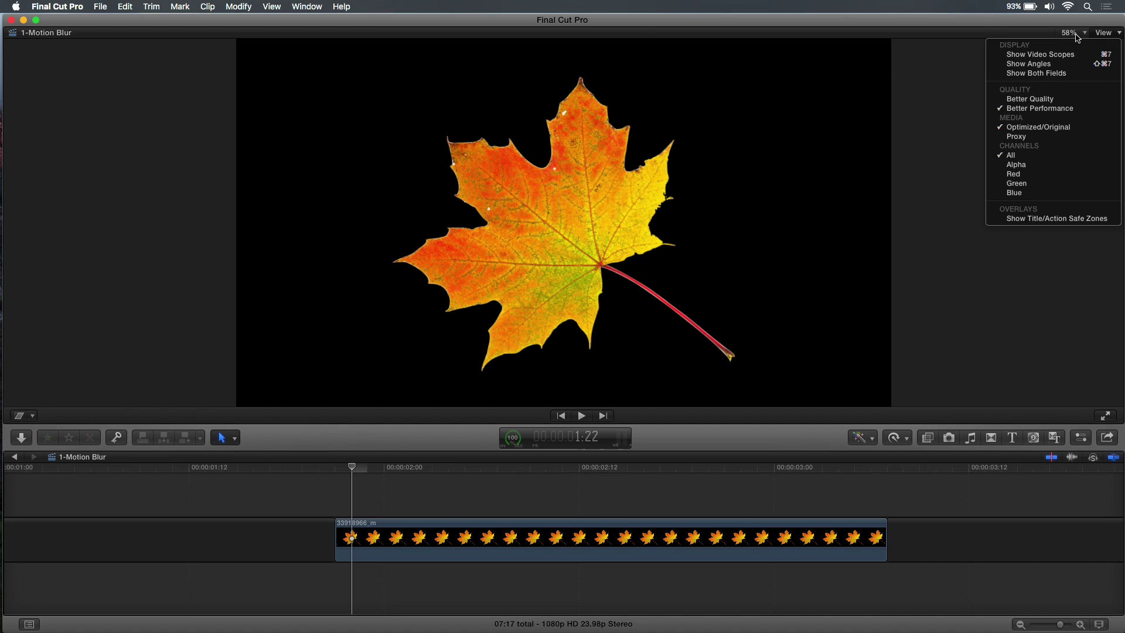
left_click(1077, 37)
left_click(1099, 35)
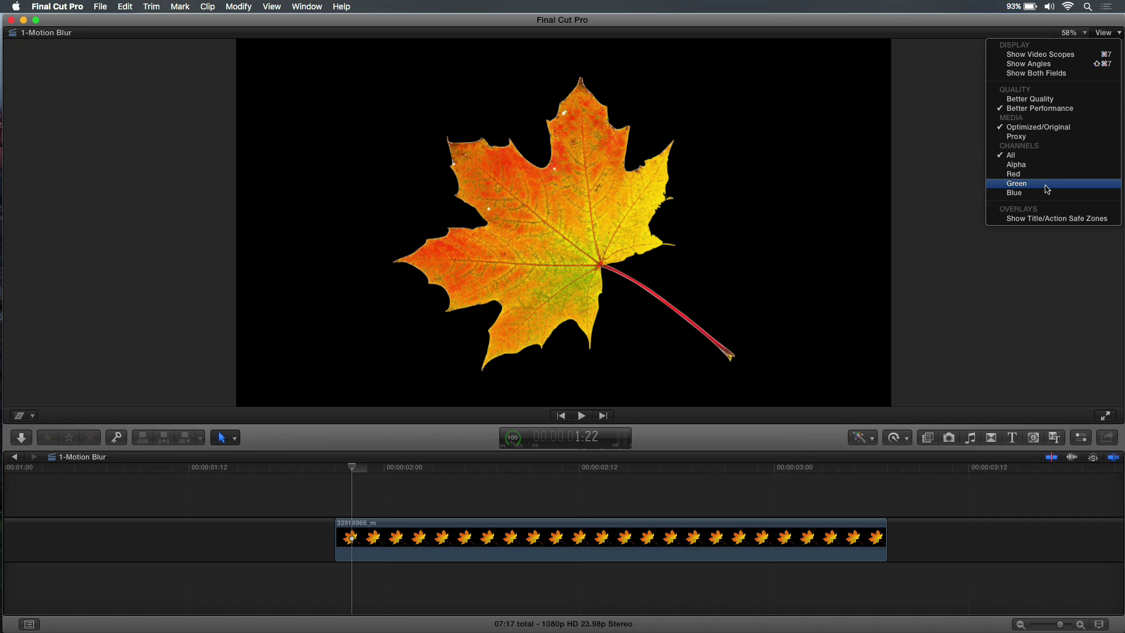
left_click(1040, 166)
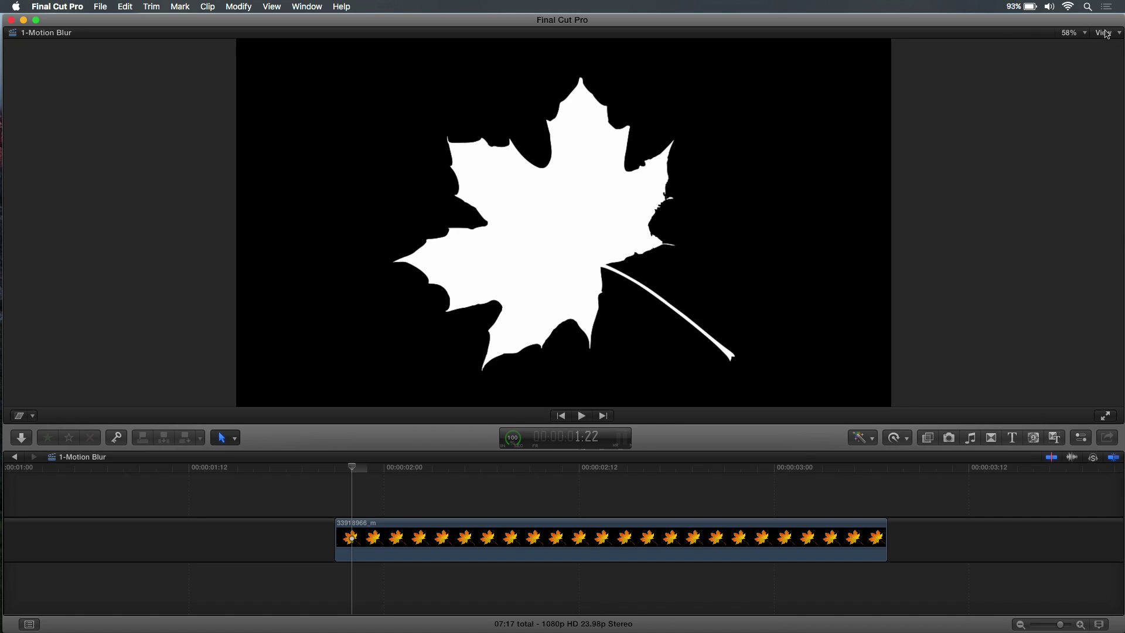
left_click(1107, 33)
left_click(1053, 154)
Step: On the first frame, add Position and Rotation keyframes and slide the leaf off-screen left
left_click(1082, 437)
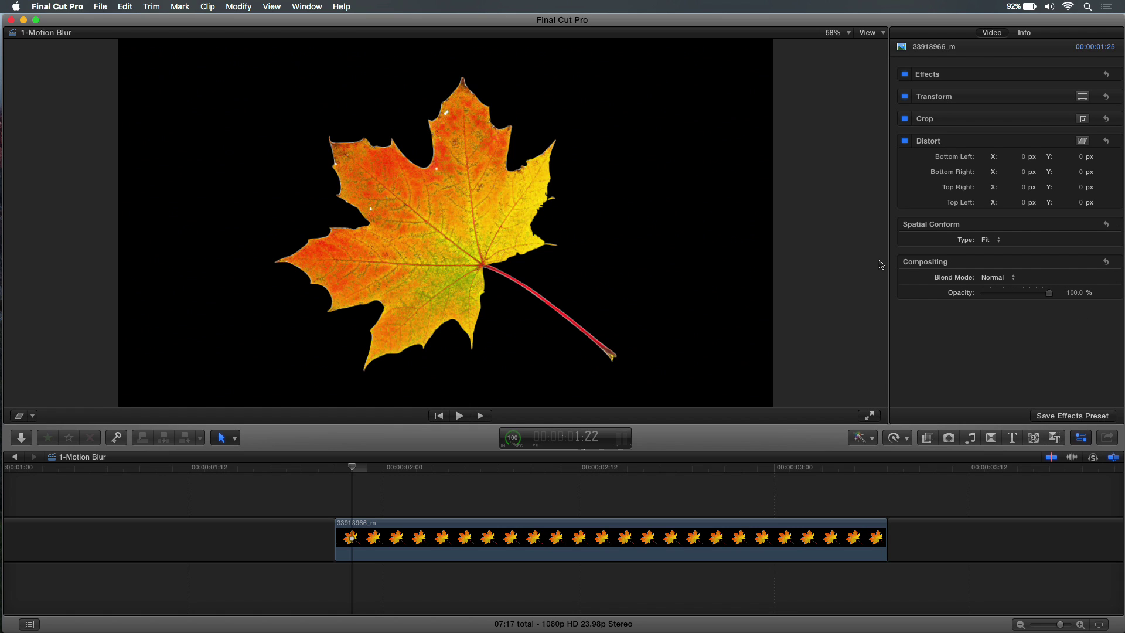
key("Left")
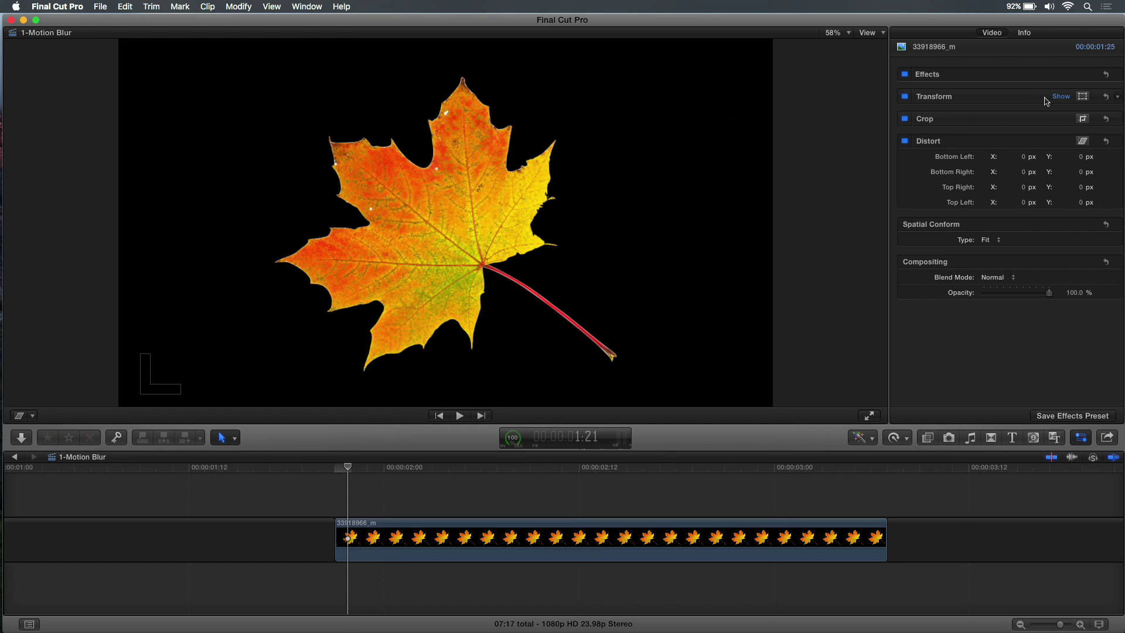
left_click(1061, 97)
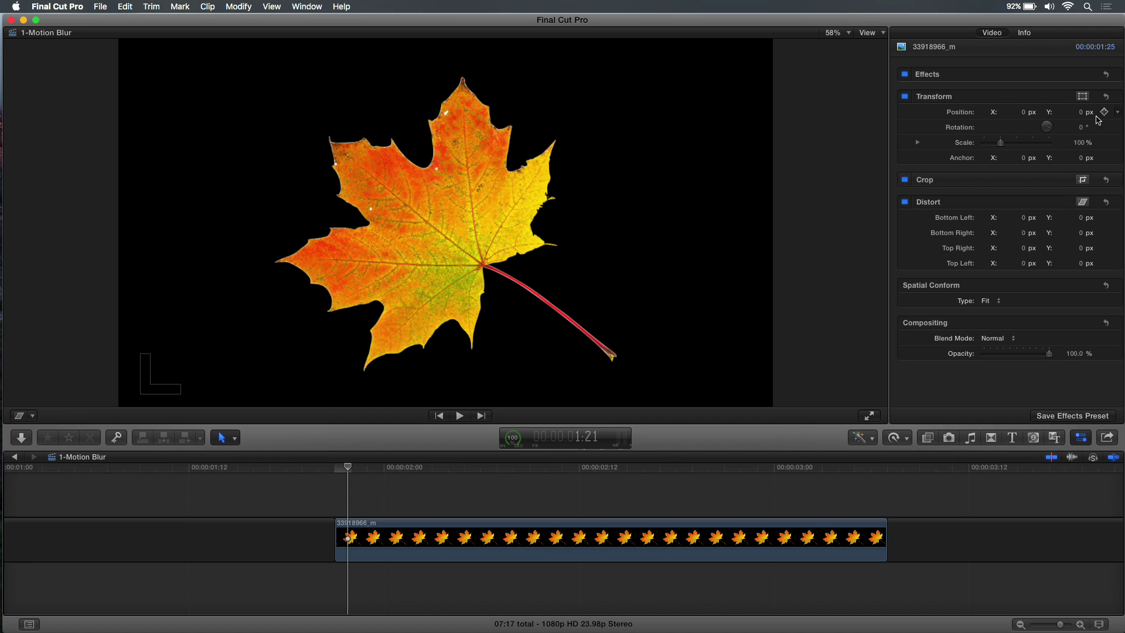
left_click(1105, 112)
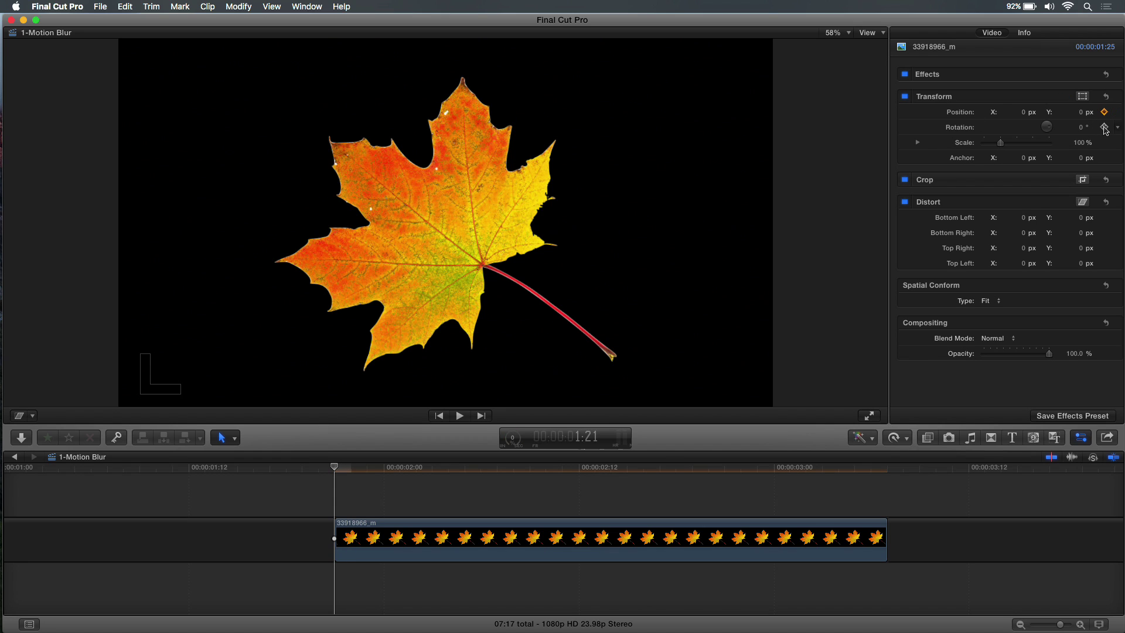
left_click(1104, 127)
left_click_drag(1022, 111, 1013, 114)
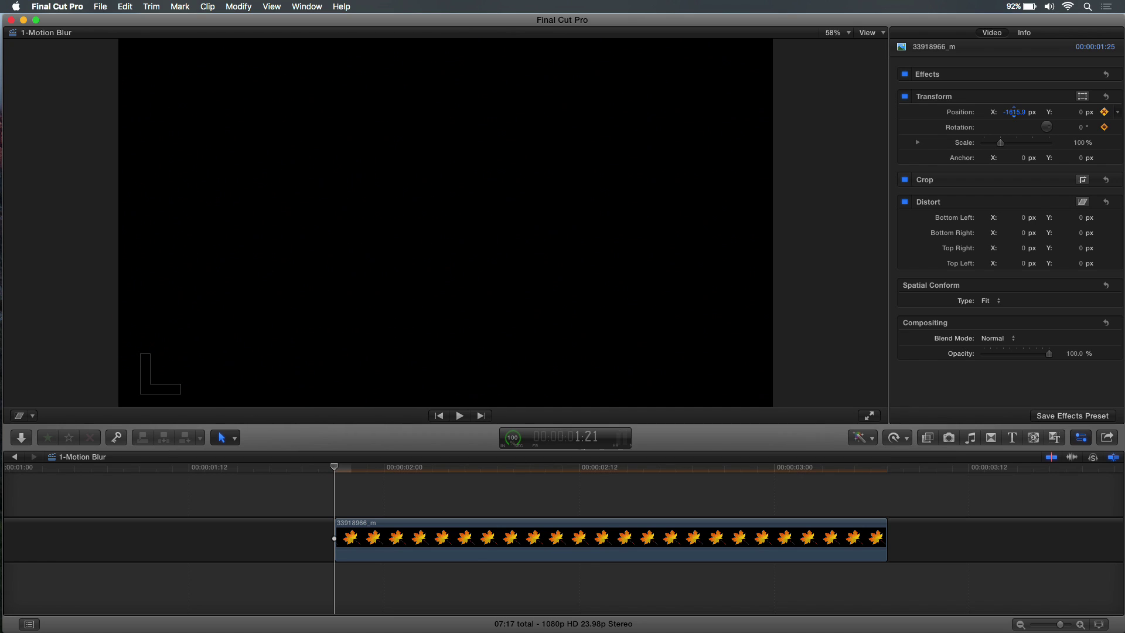
Step: At a later frame, move the leaf back into frame from the left
key("space")
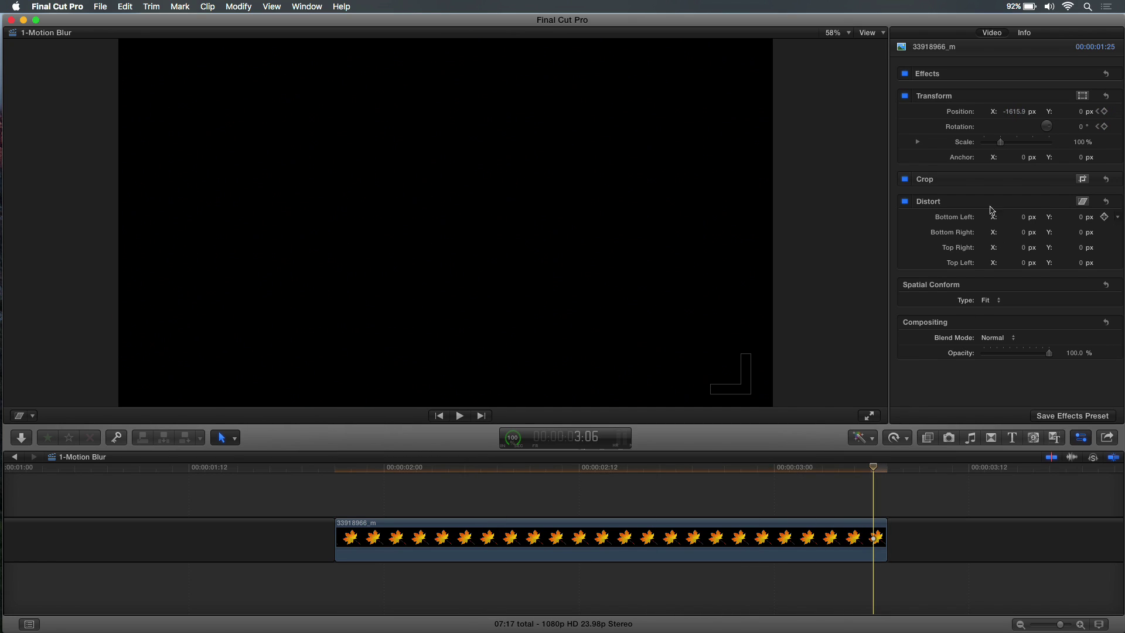
mouse_move(1011, 116)
left_mouse_down()
mouse_move(1054, 117)
mouse_move(1016, 113)
left_mouse_up()
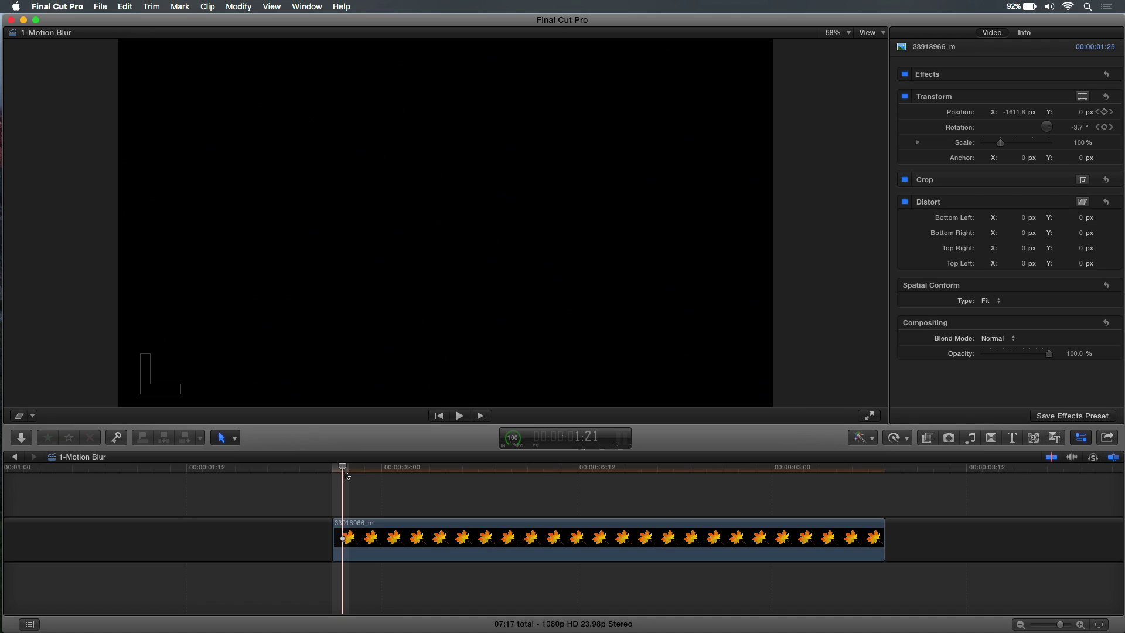
key("x")
key("space")
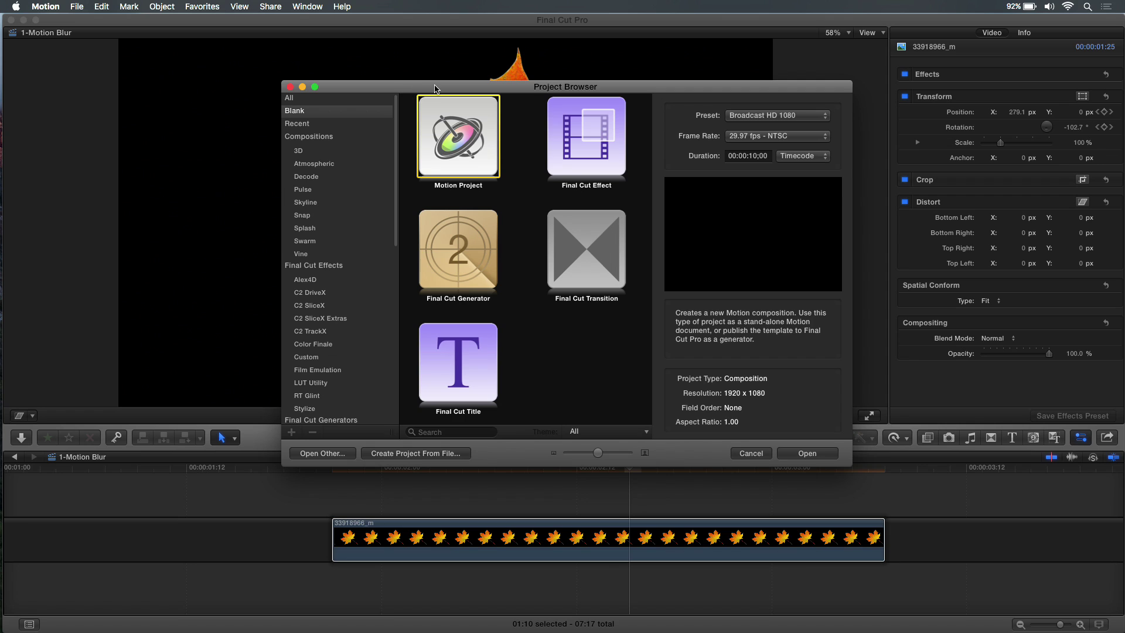
Step: Create a new Final Cut Title project and enlarge the Motion window to fill the screen
left_click(461, 379)
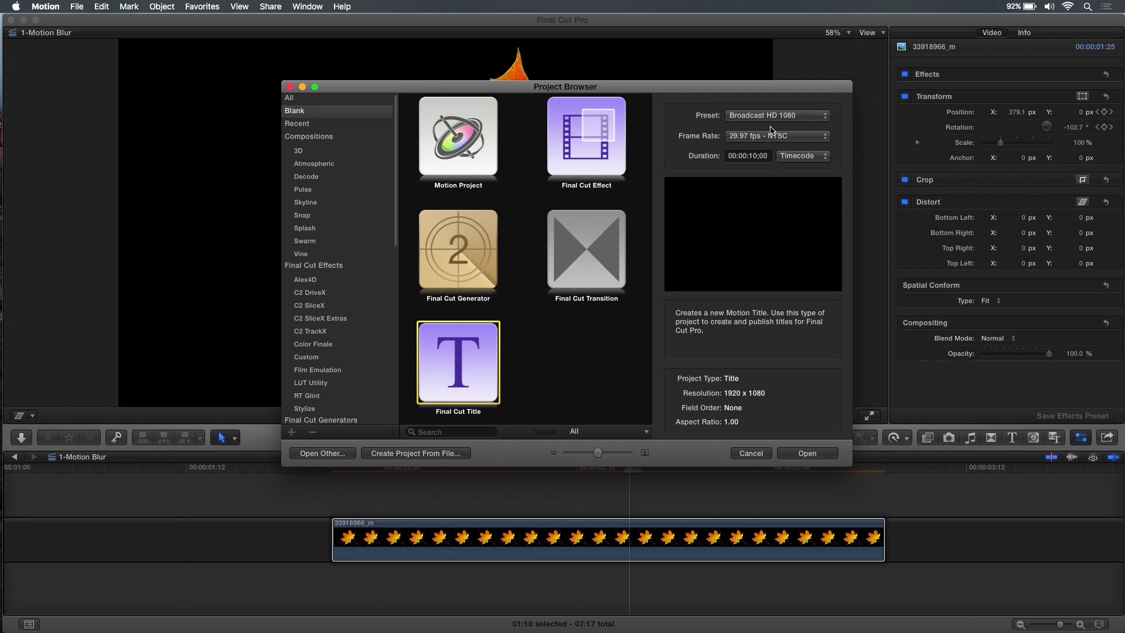
left_click(806, 453)
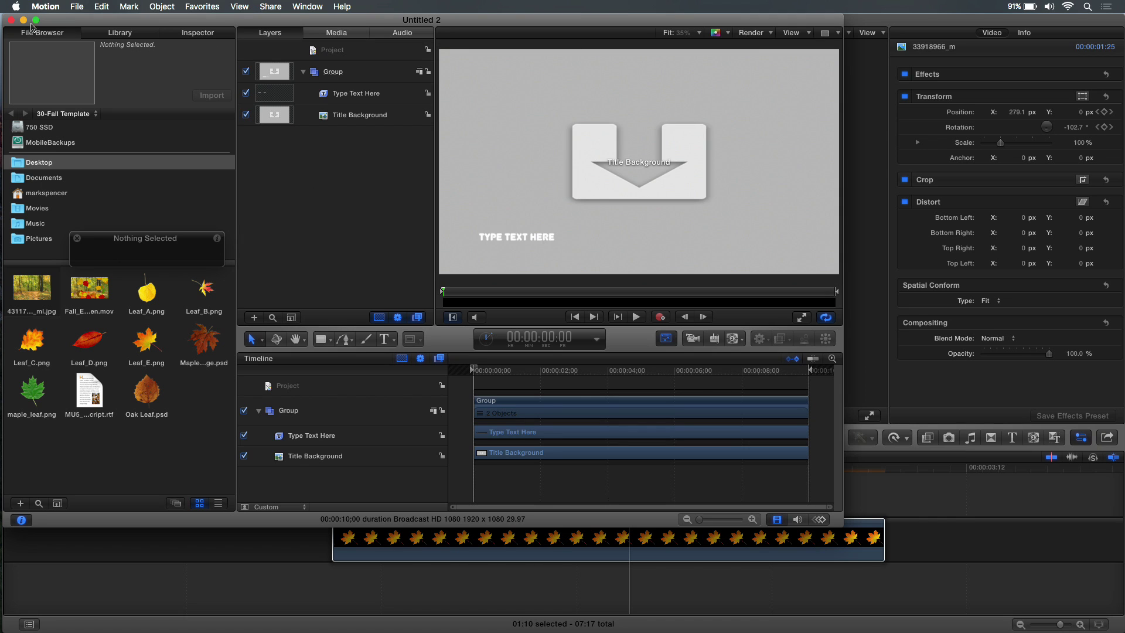
left_click(36, 21)
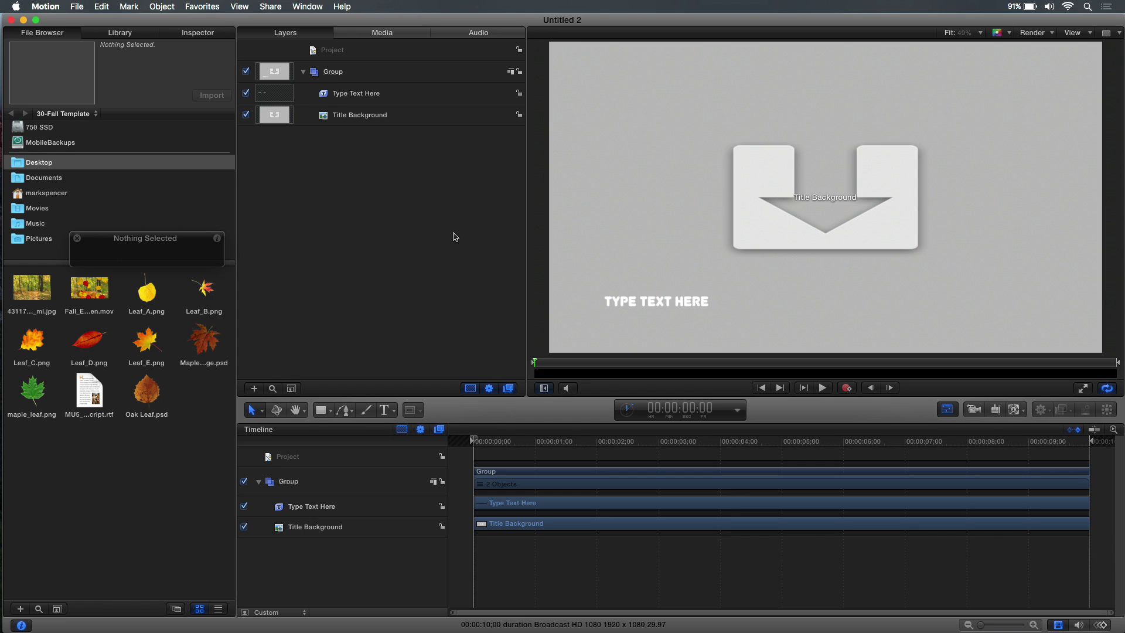
Step: Delete the 'Type Text Here' placeholder layer, leaving only Title Background
left_click(416, 96)
key("BackSpace")
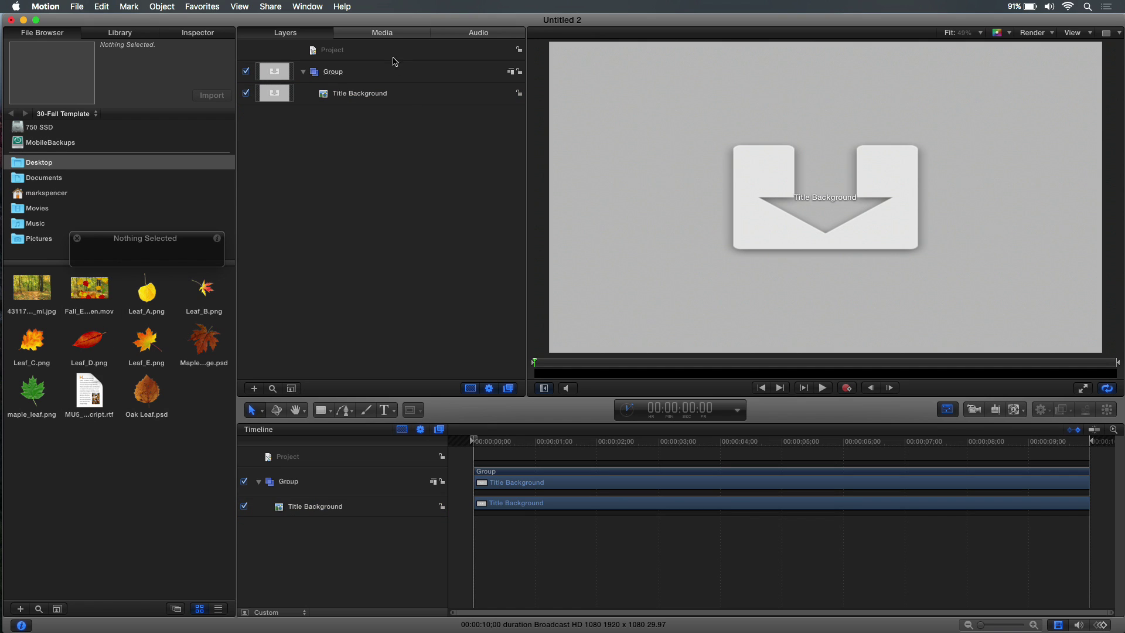
left_click(391, 54)
Step: In the Project Inspector's Properties, drag Motion Blur Samples from 8 to 16
left_click(208, 35)
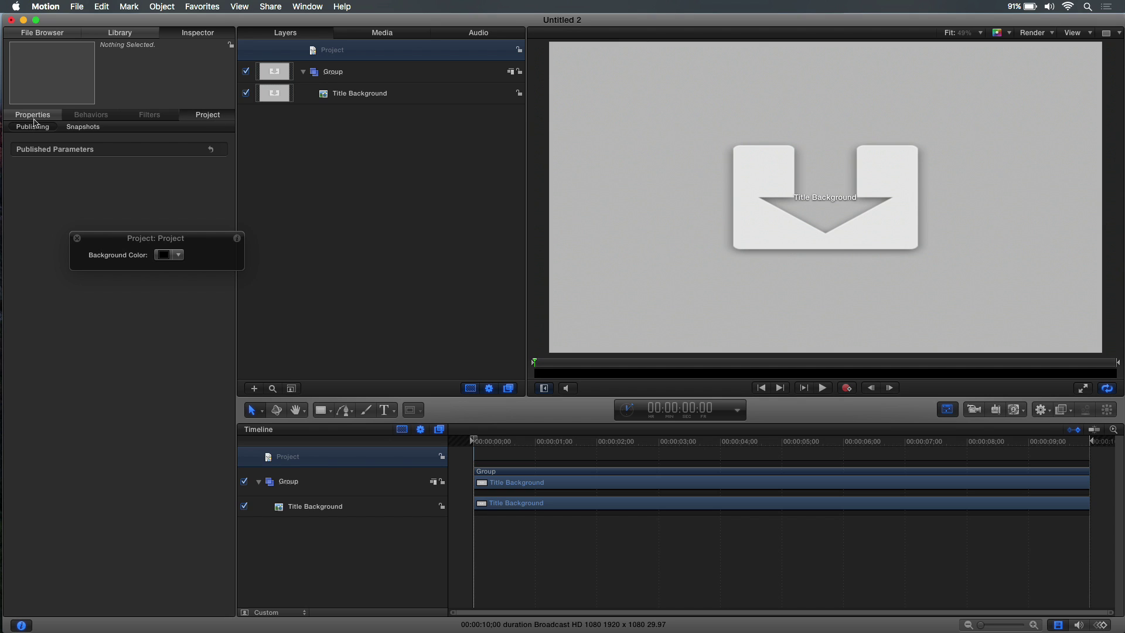
left_click(34, 116)
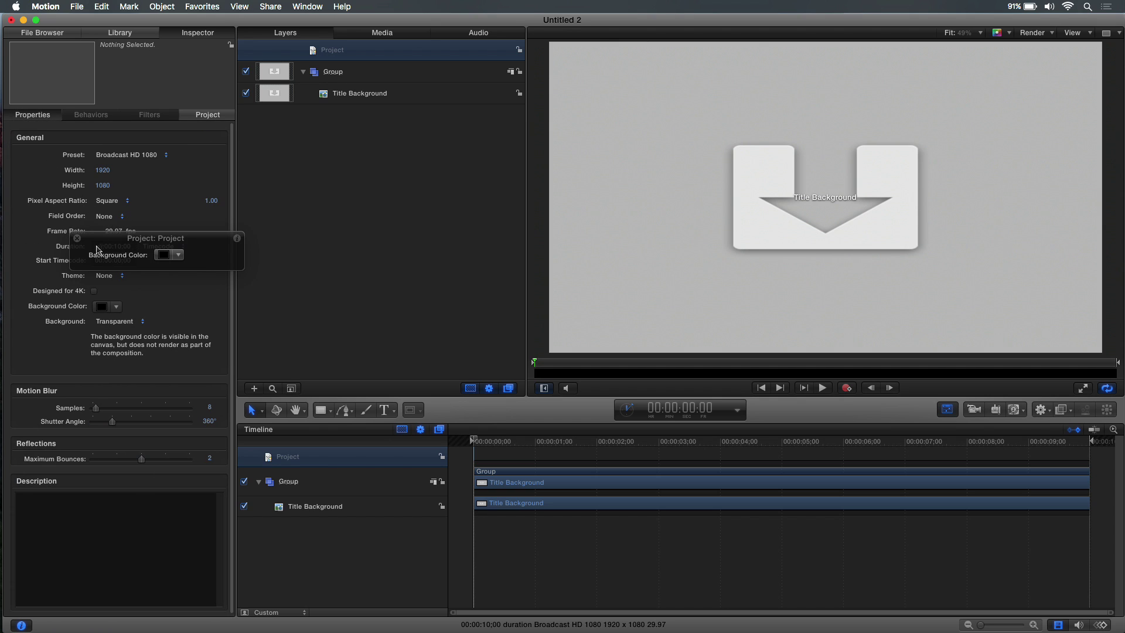
left_click_drag(96, 250, 298, 250)
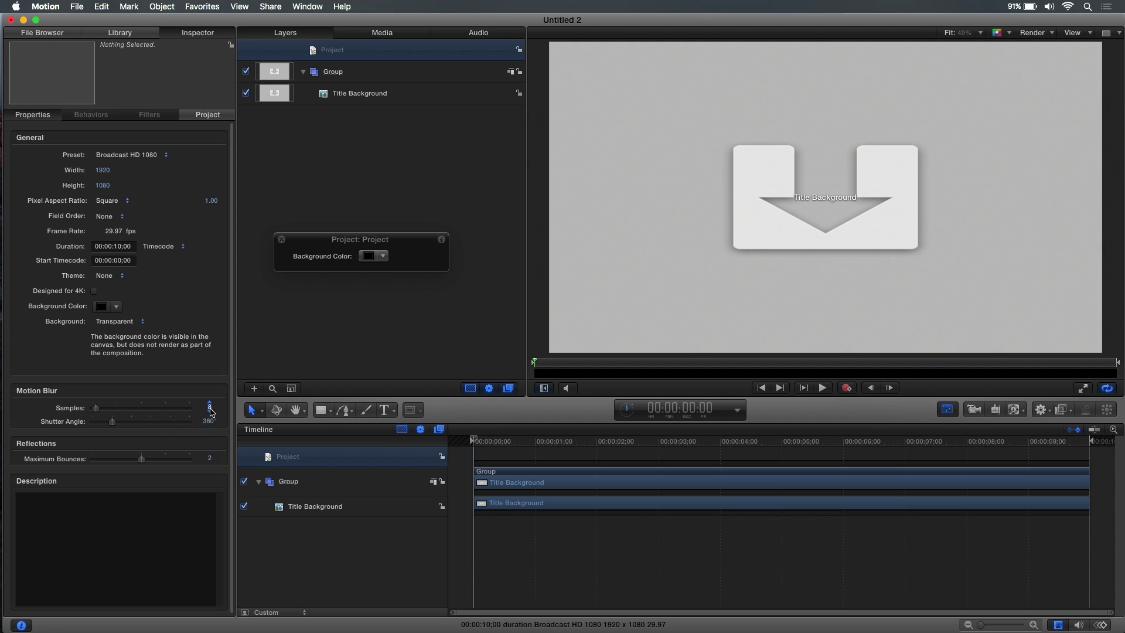
left_click_drag(211, 413, 218, 413)
left_click(1040, 33)
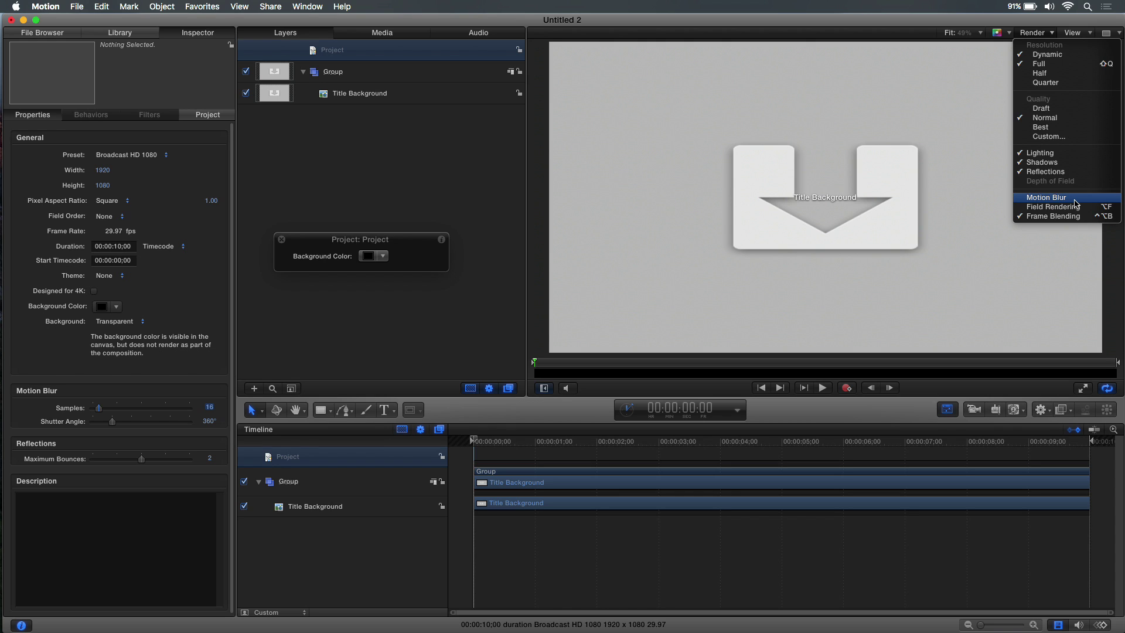
Step: Enable Motion Blur in the canvas Render menu
left_click(1075, 199)
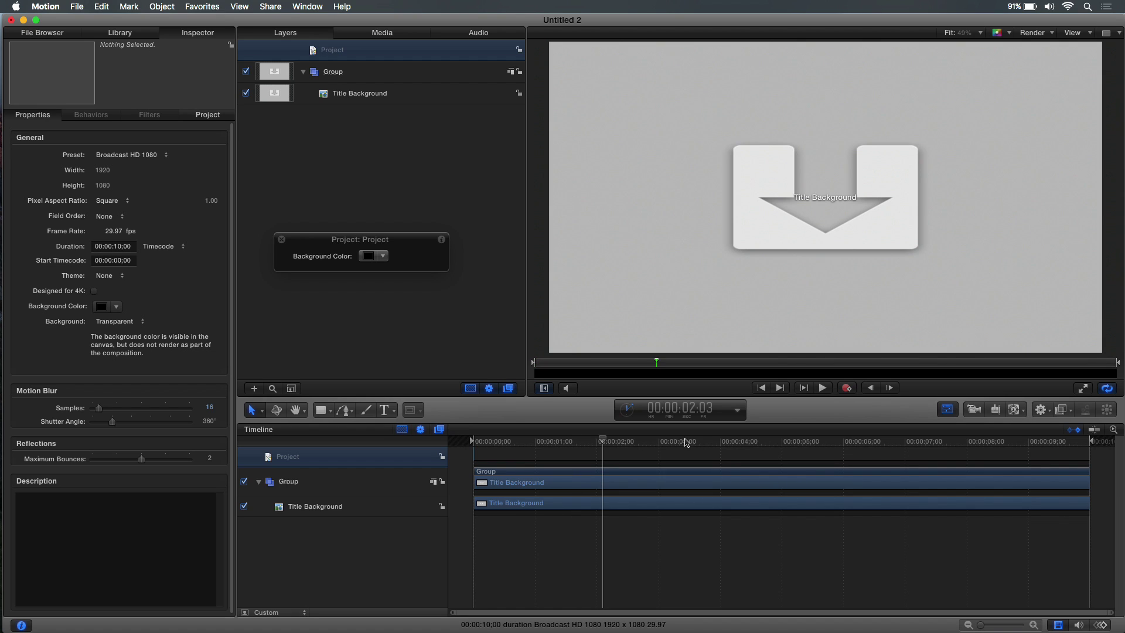
Step: Add a Project Loop End marker at the project's end, 00:00:09:28, then return to Final Cut Pro
left_click_drag(1049, 434, 1086, 432)
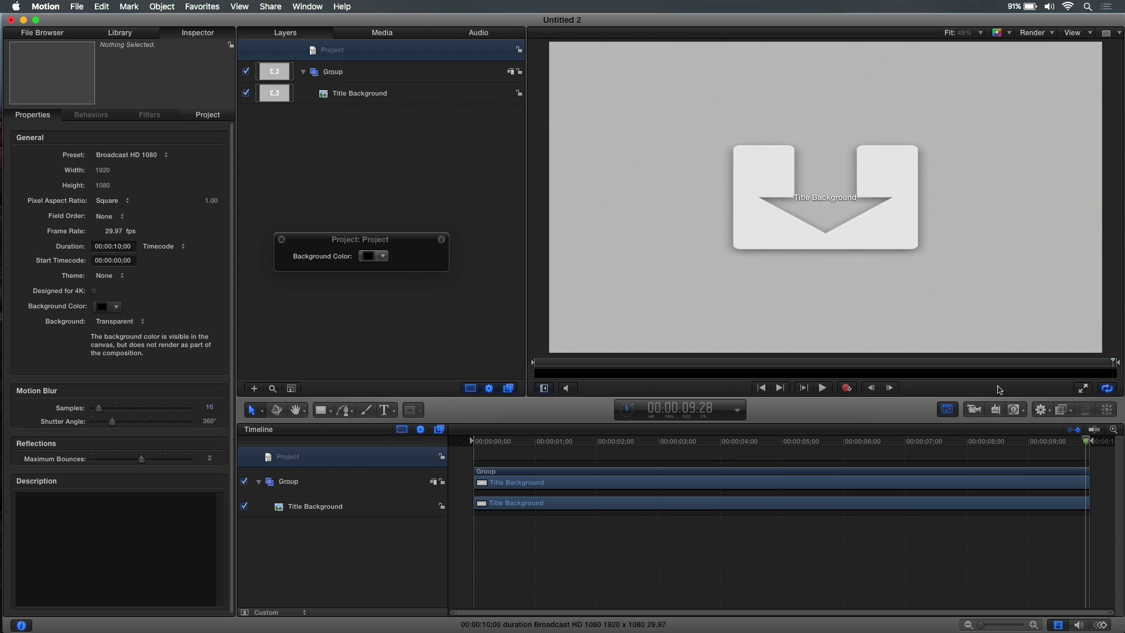
key("alt+super+m")
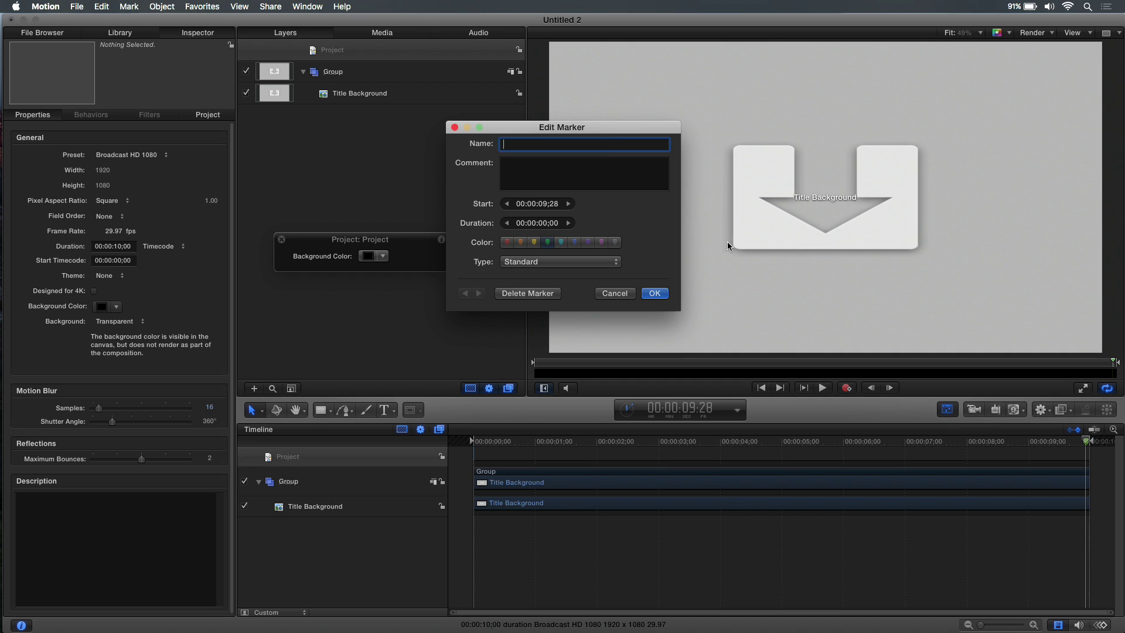
left_click_drag(615, 134, 646, 154)
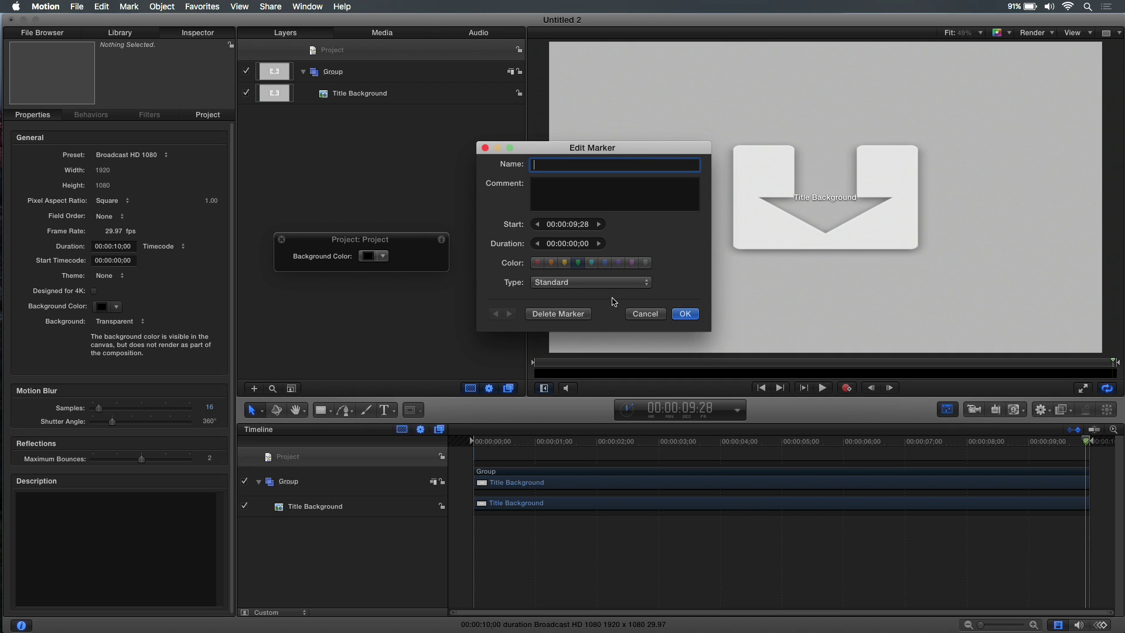
left_click(577, 283)
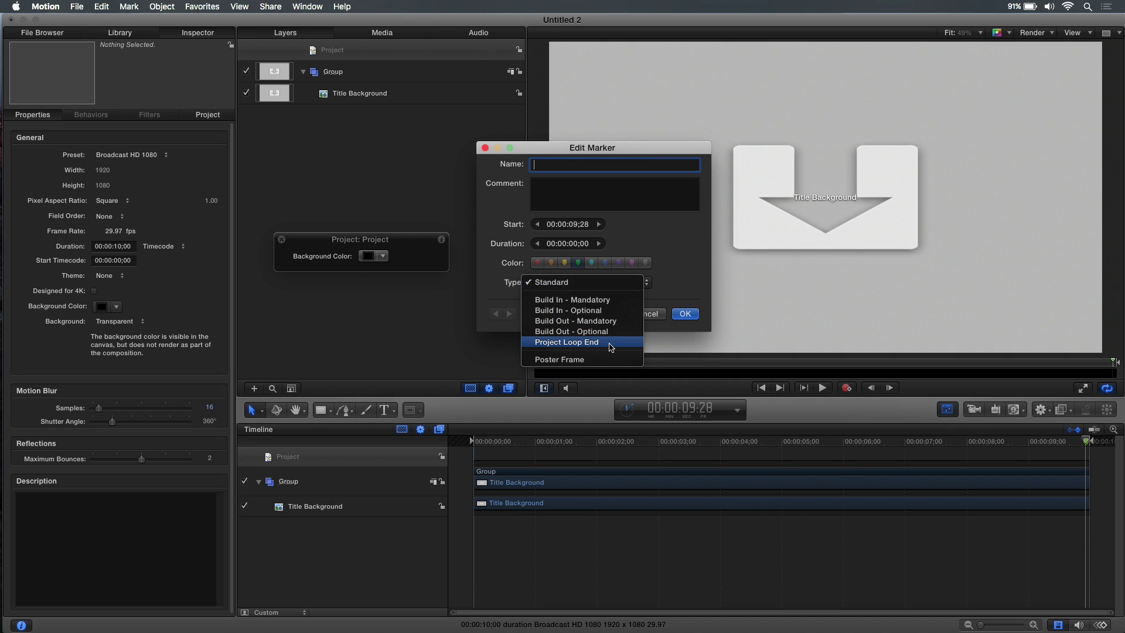
left_click(611, 342)
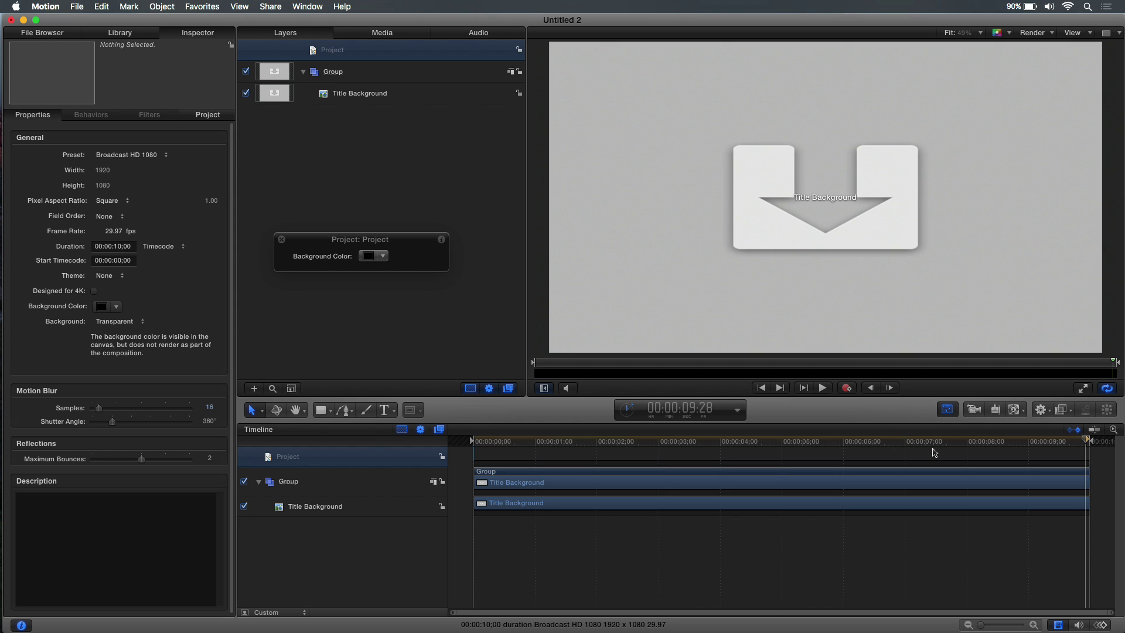
key("super+Tab")
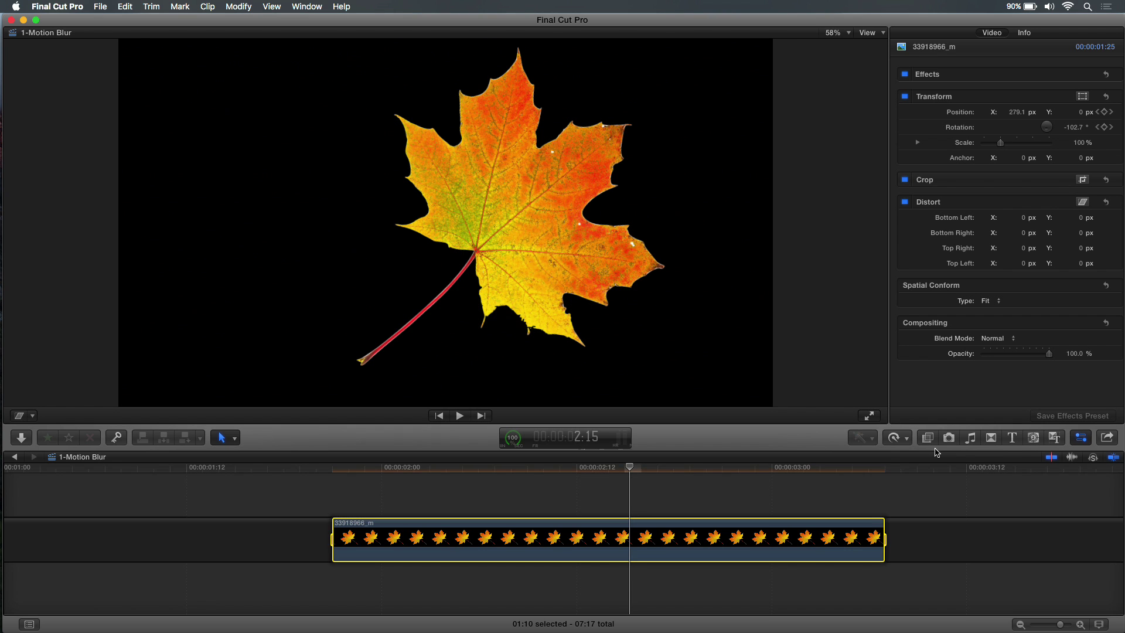
Step: Show the Ripple Motion Blur titles, Motion Blur 16-180 and Motion Blur 16-360, in the Titles browser
left_click(1009, 439)
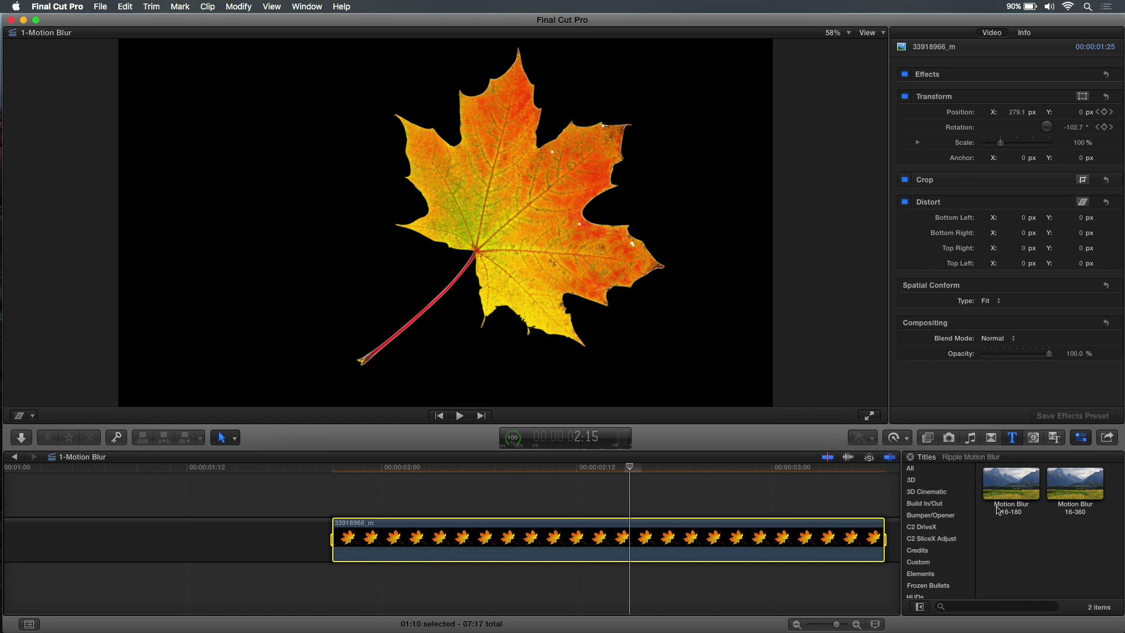
scroll(945, 527, "down", 5)
scroll(944, 527, "down", 2)
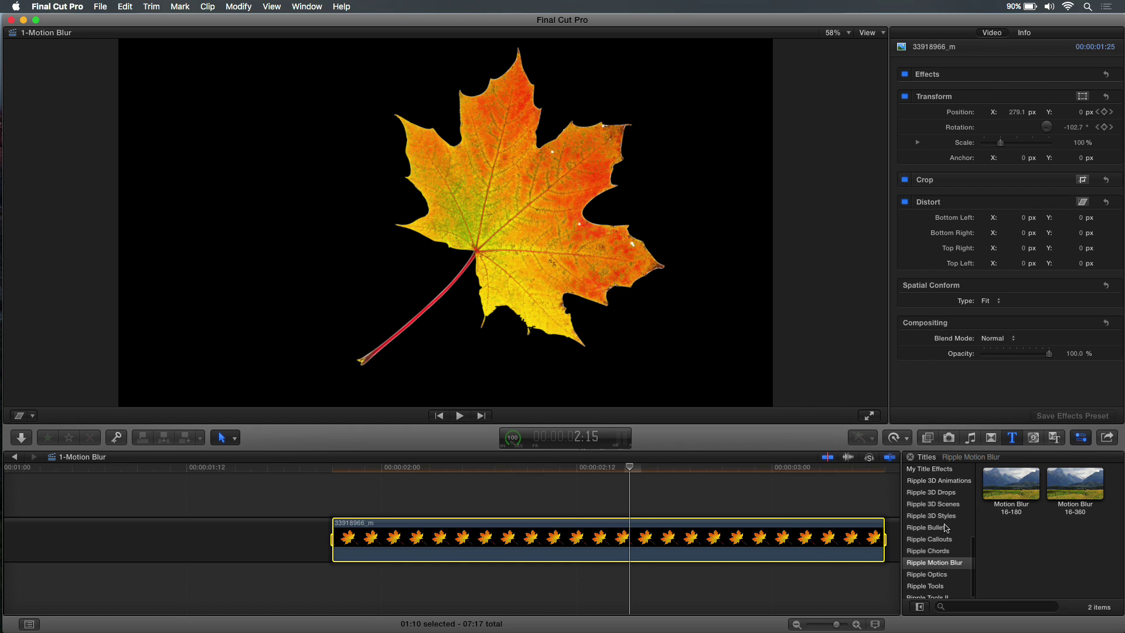
left_click(933, 560)
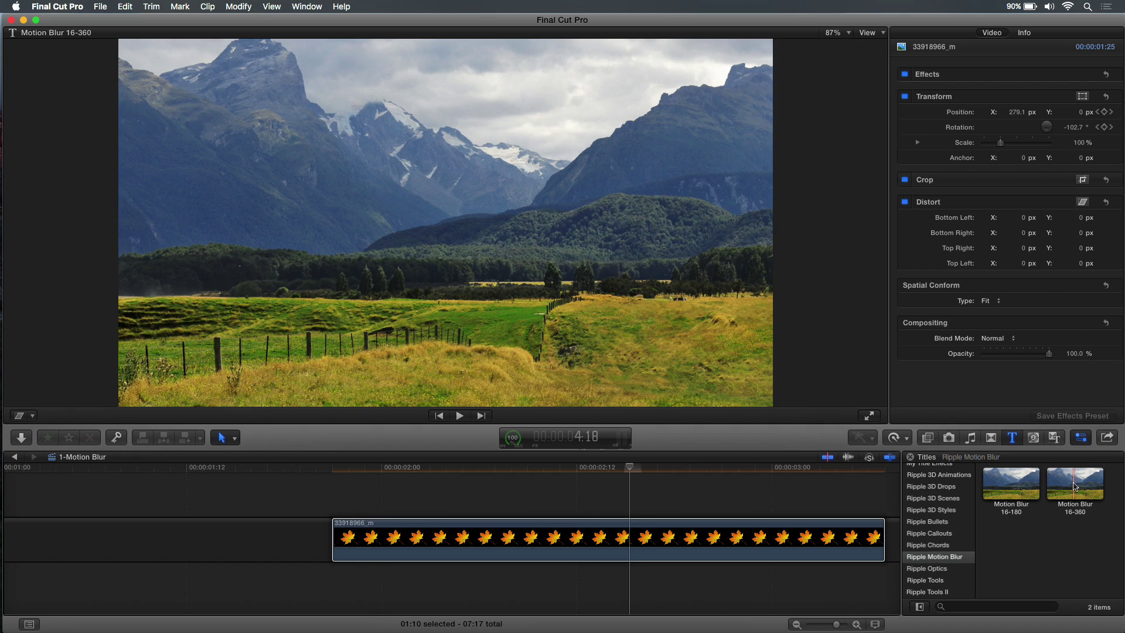
left_click(626, 539)
Step: Connect Motion Blur 16-360 above the leaf clip and toggle it to compare blurred versus sharp
left_click_drag(626, 472, 593, 472)
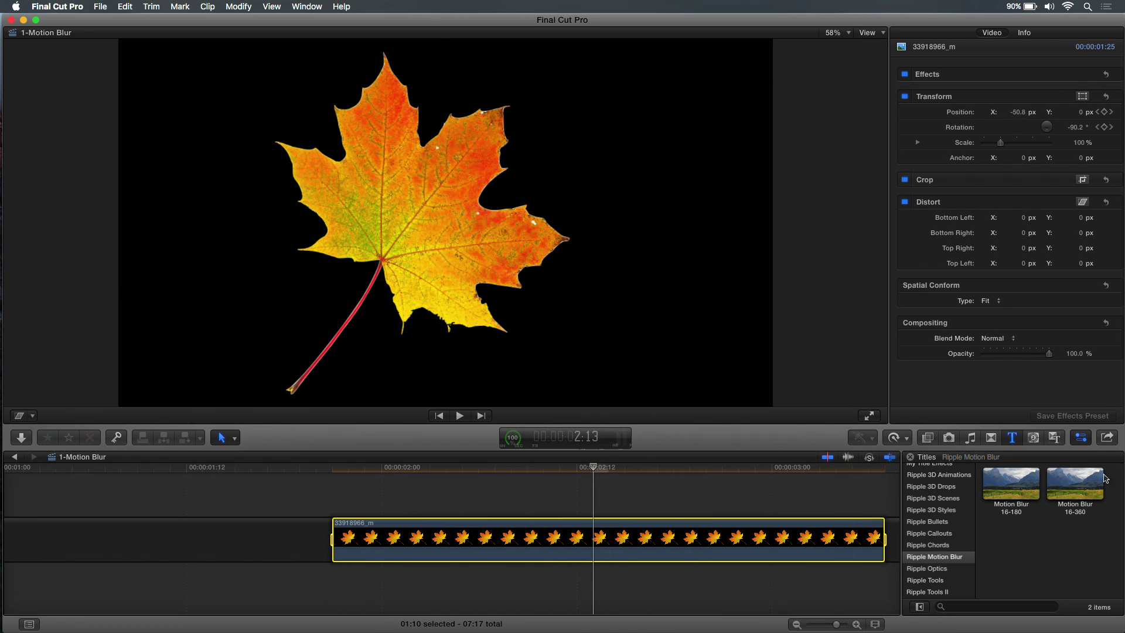
left_click(1087, 486)
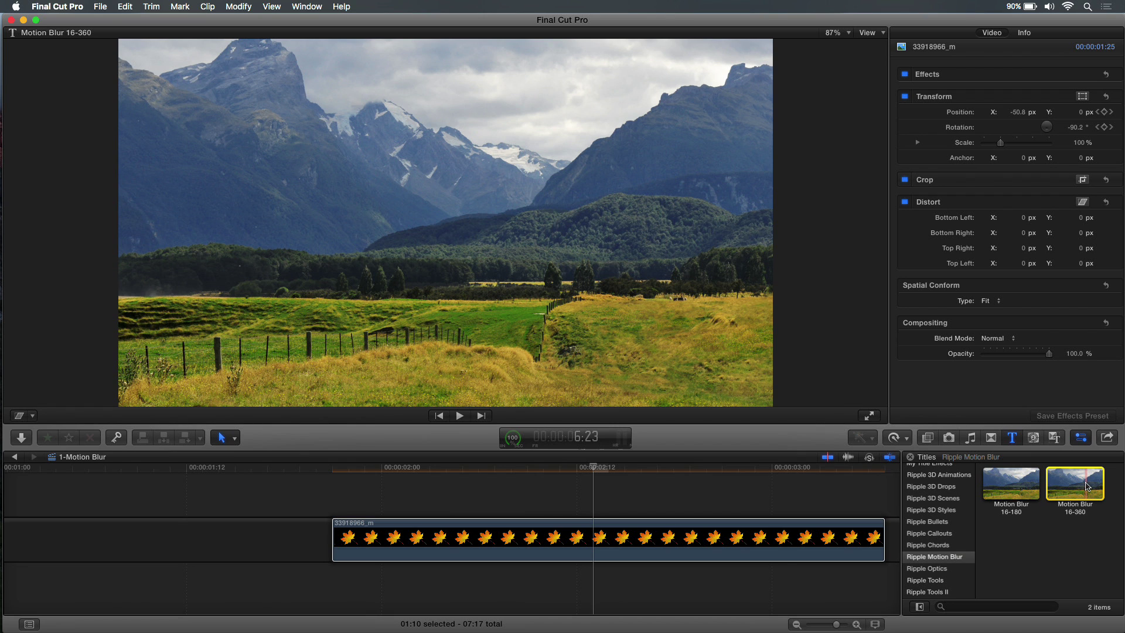
key("q")
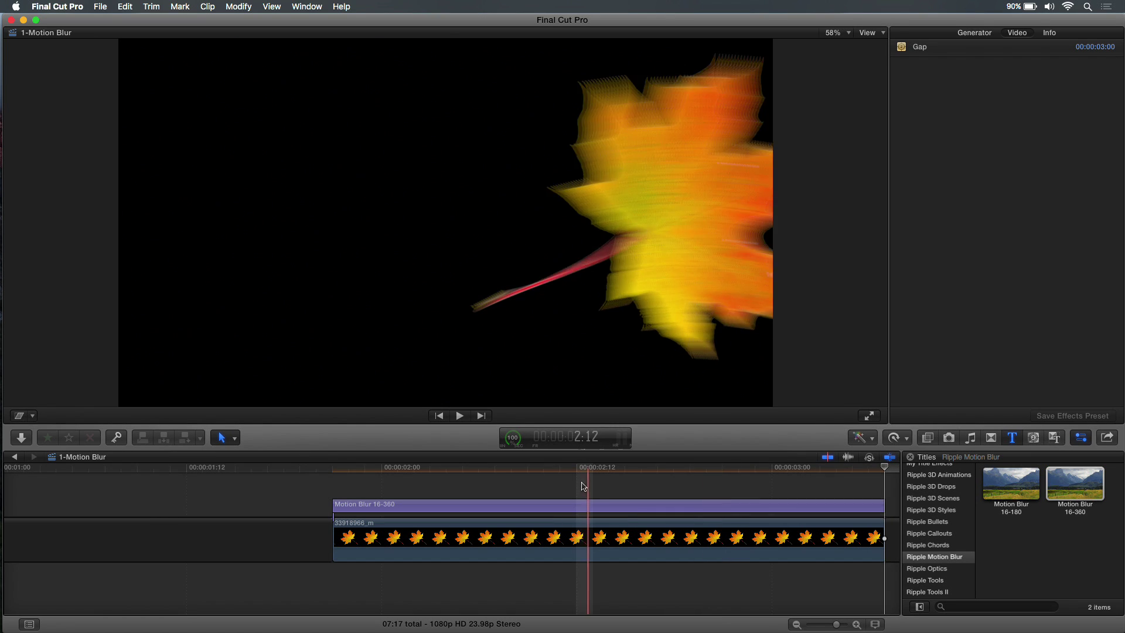
left_click(583, 467)
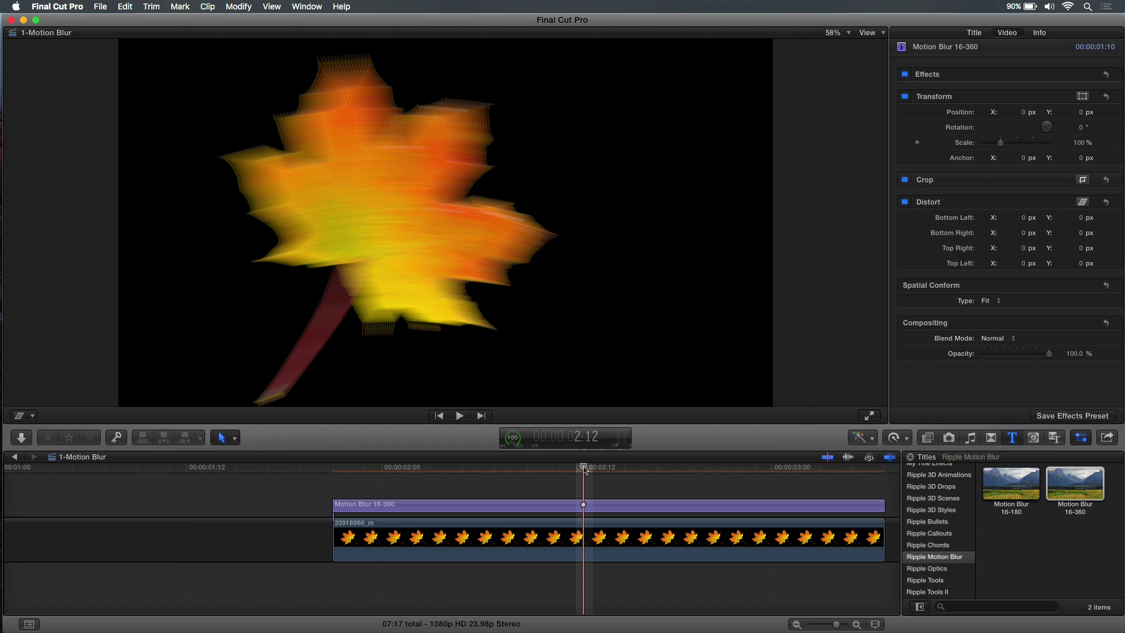
key("v")
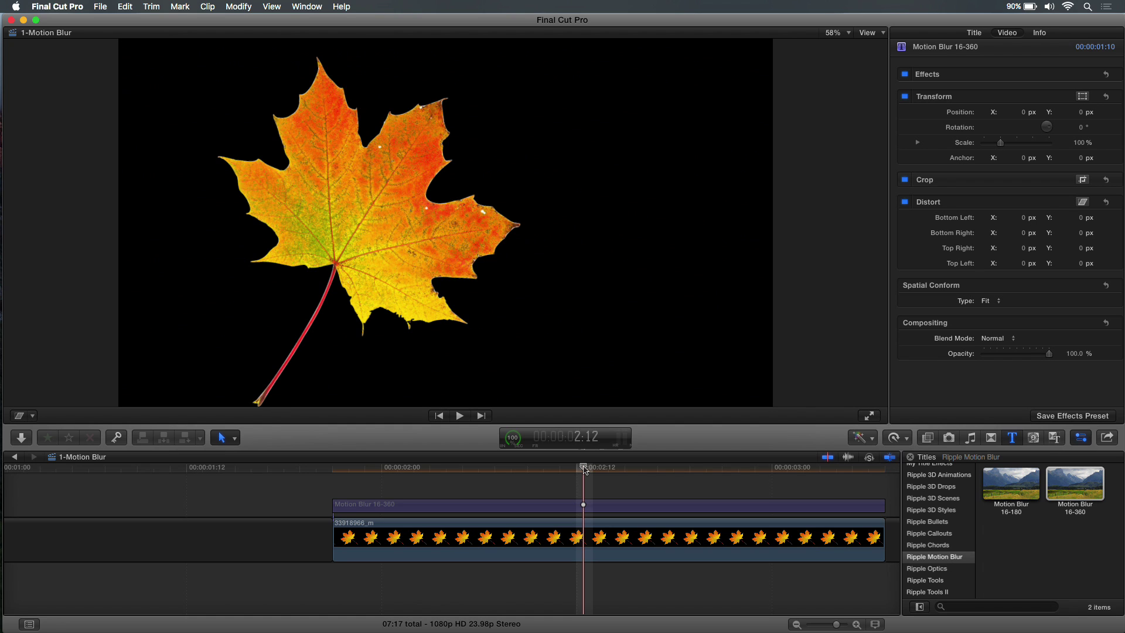
key("v")
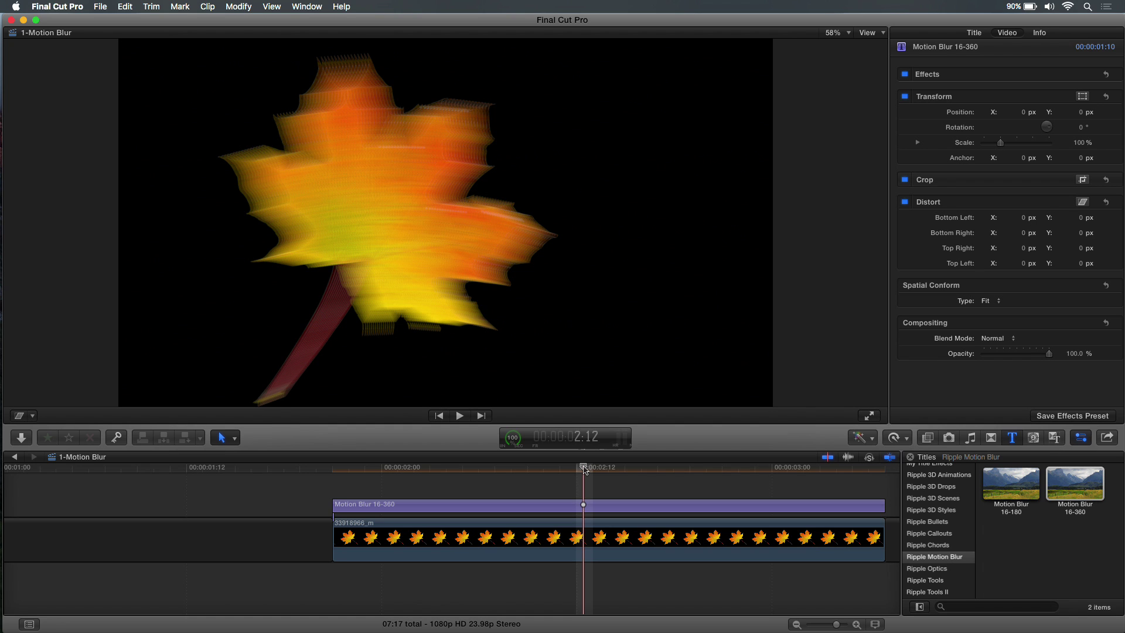
key("v")
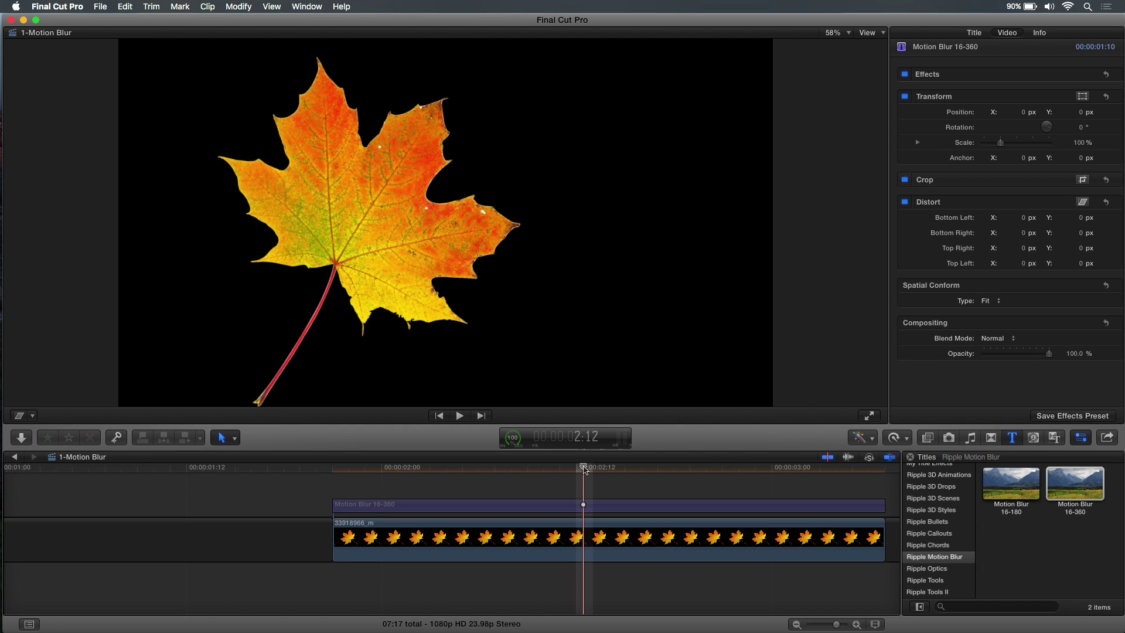
Step: Play back the blurred animation, inspecting the smeared leaf around frame 2:11
scroll(588, 509, "right", 1)
left_click(586, 509)
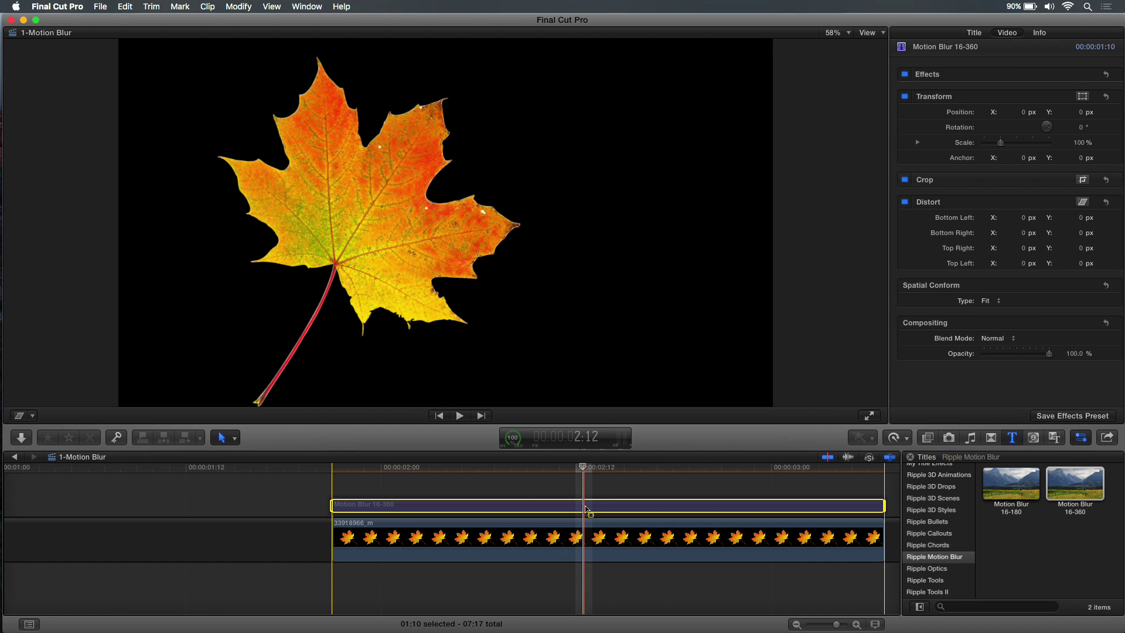
key("/")
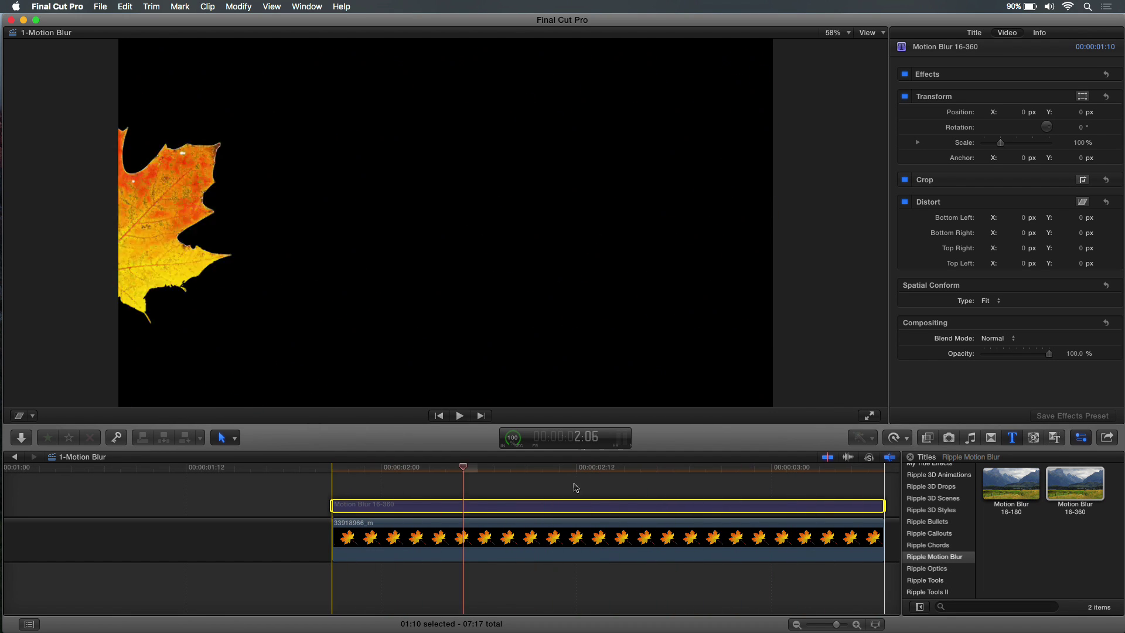
key("space")
left_click_drag(567, 474, 576, 480)
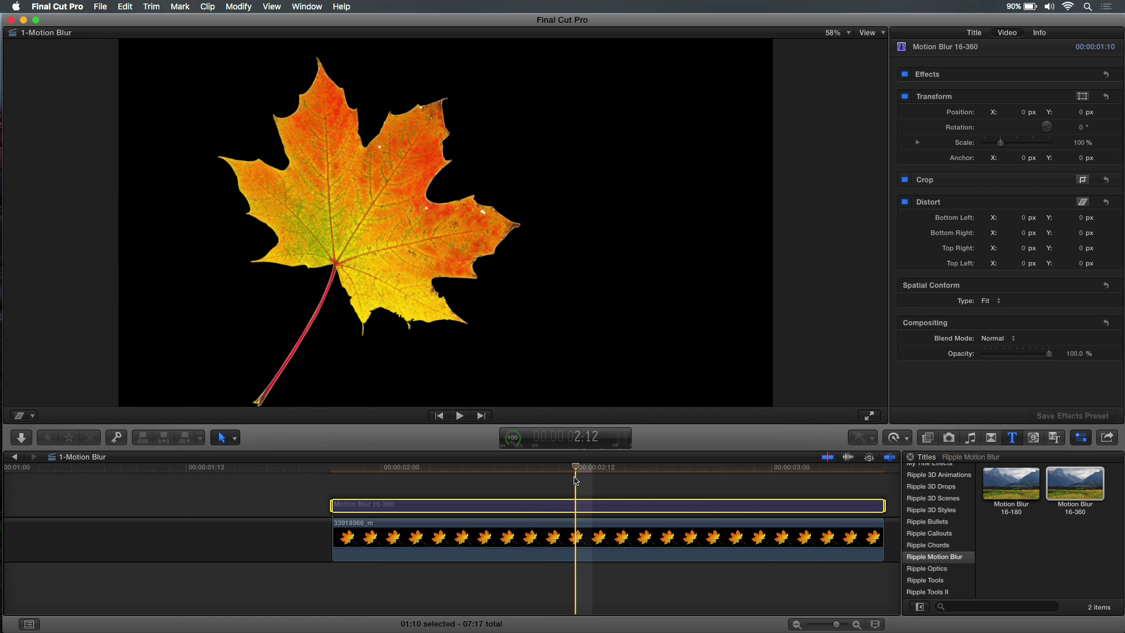
left_click(567, 486)
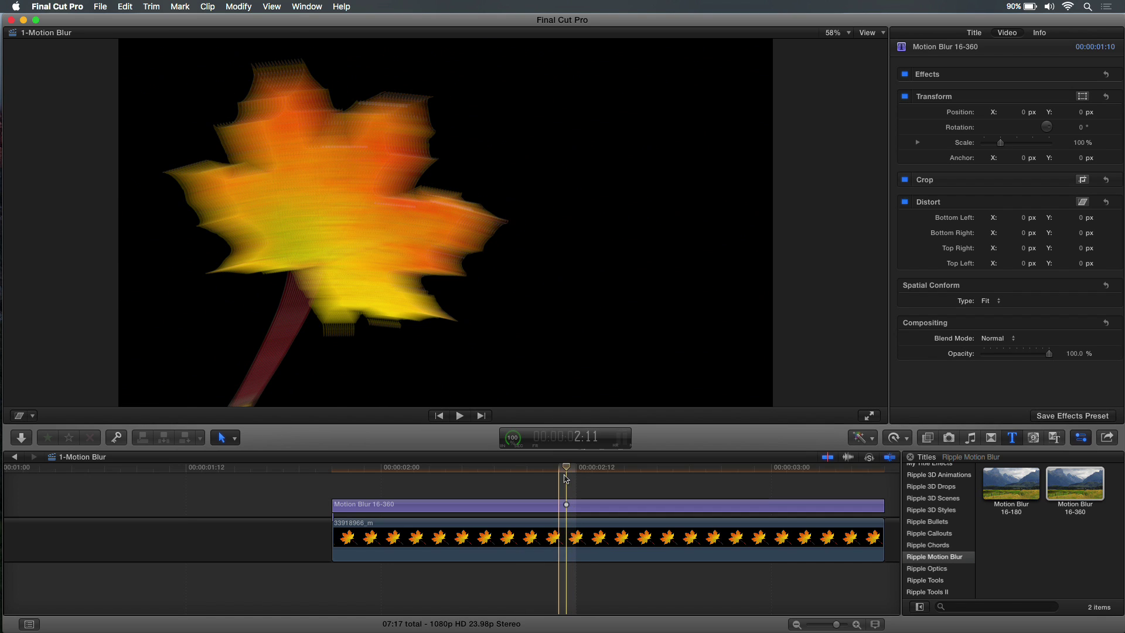
key("c")
key("space")
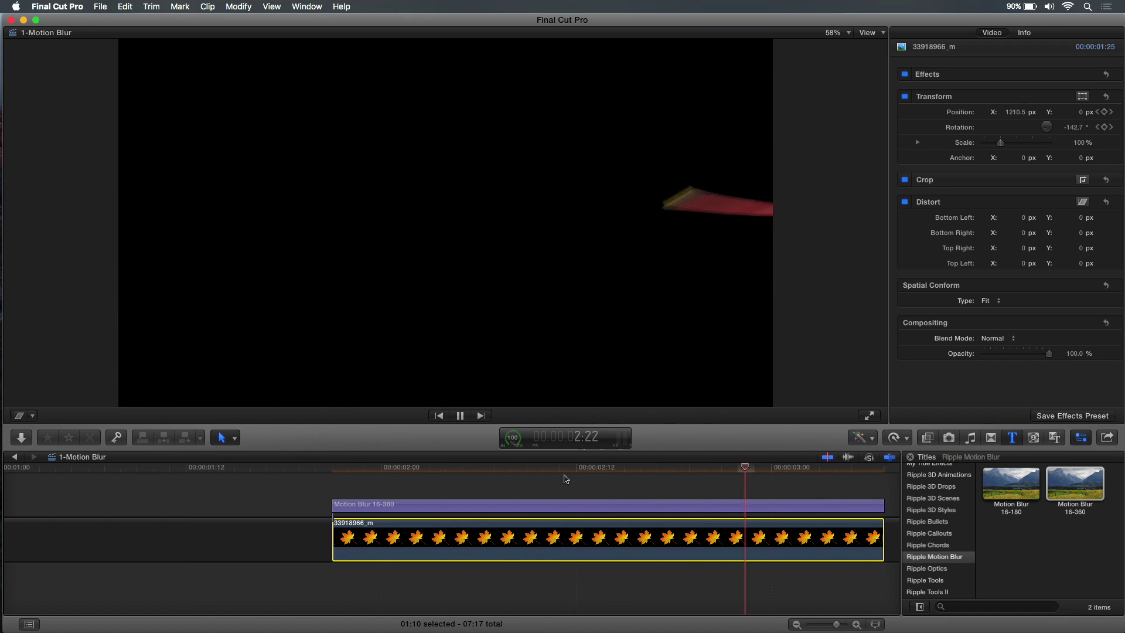
key("space")
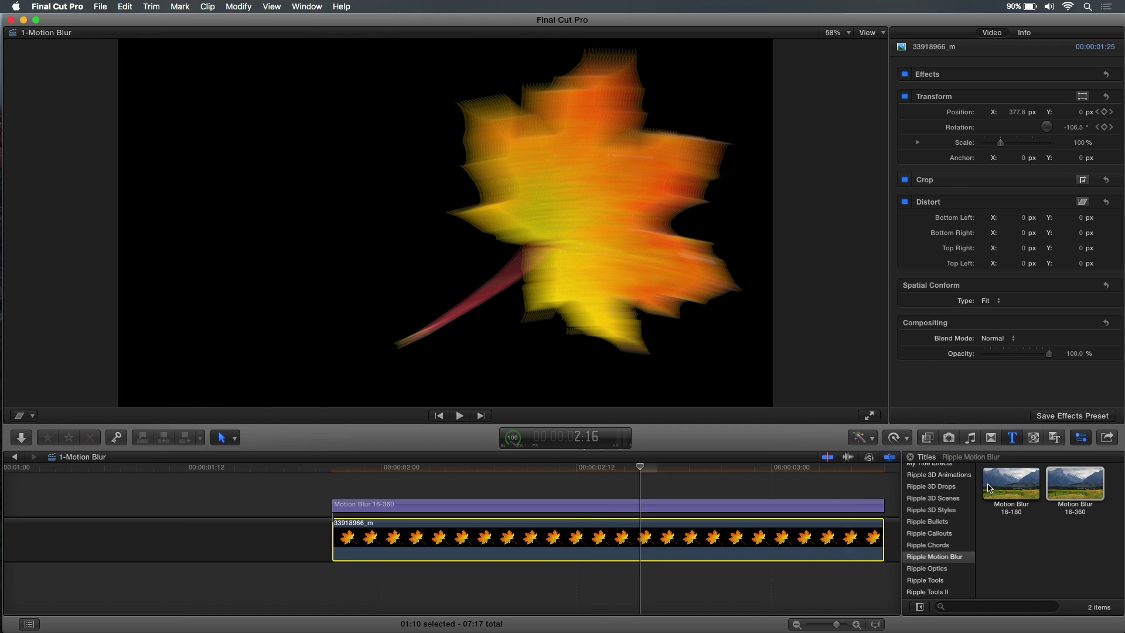
key("cmd+1")
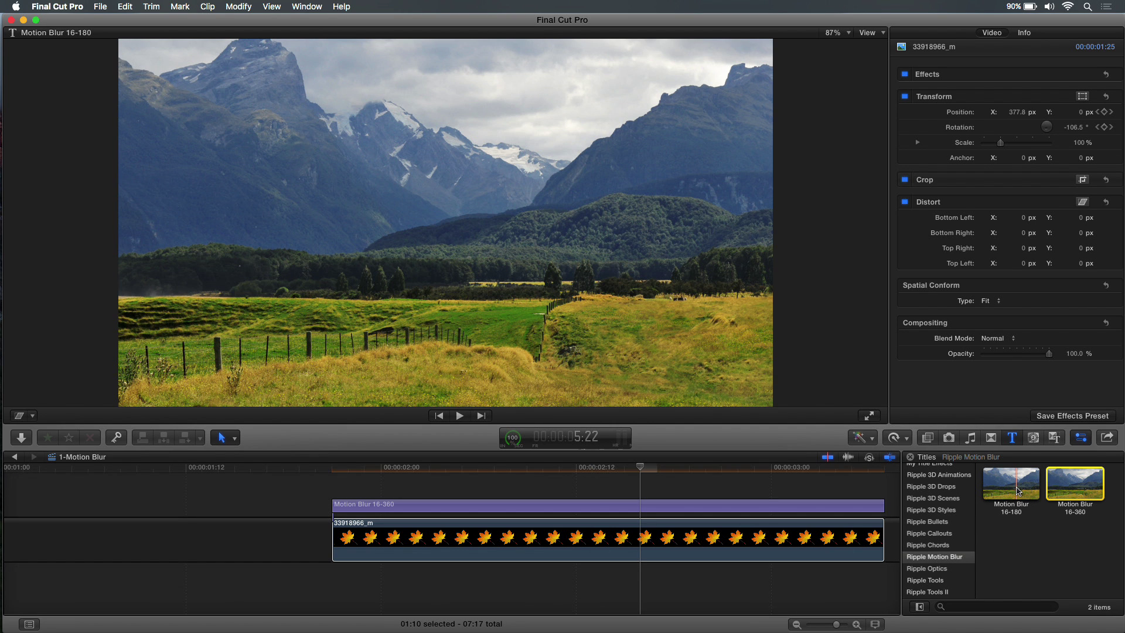
Step: Replace the title from its start with Motion Blur 16-180 and check the shorter blur at frame 2:14
left_click_drag(1018, 491, 666, 510)
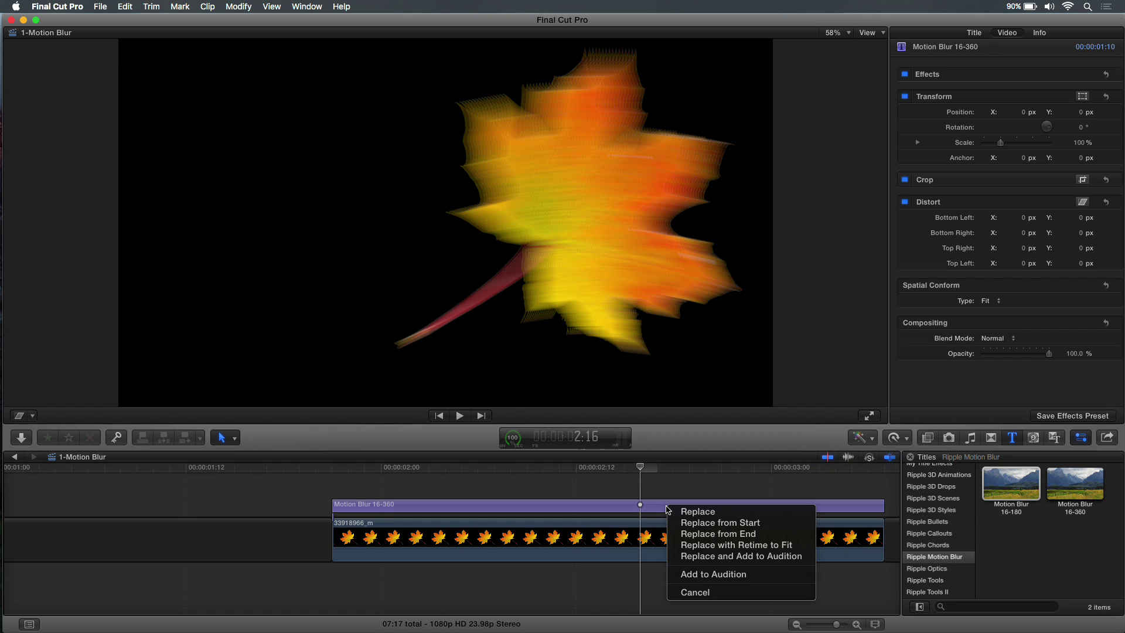
left_click(701, 523)
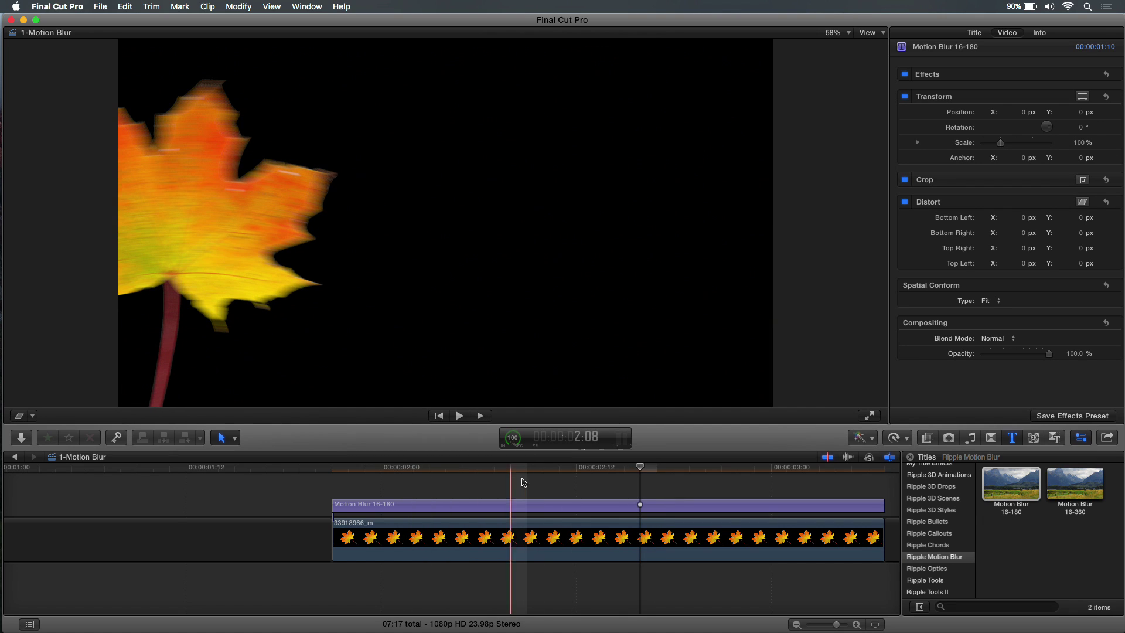
left_click(523, 507)
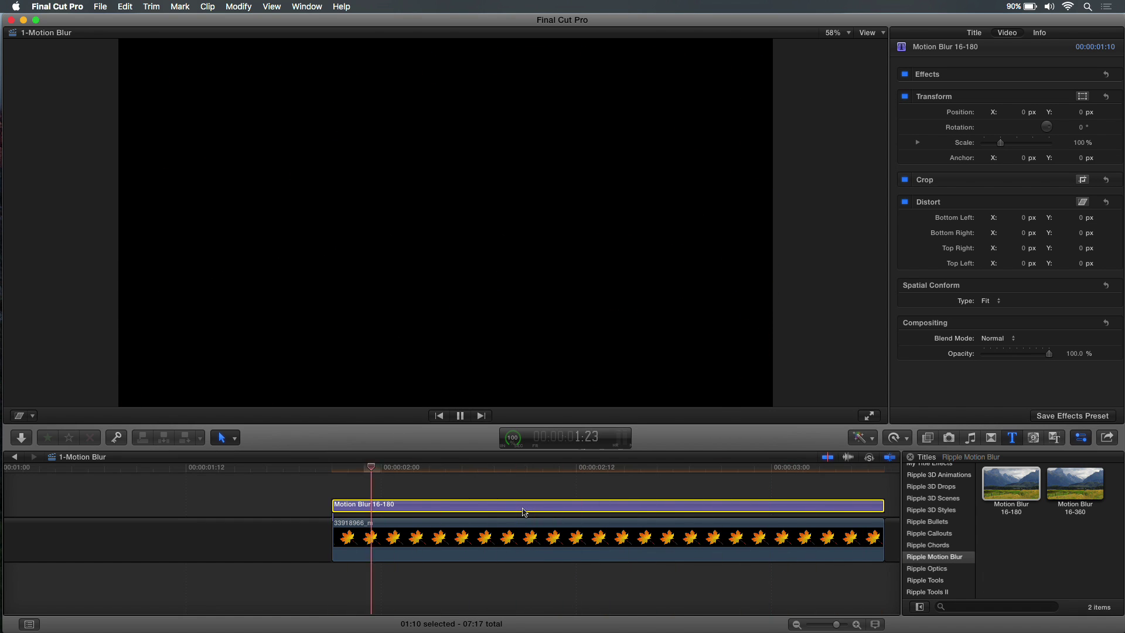
key("space")
key("space")
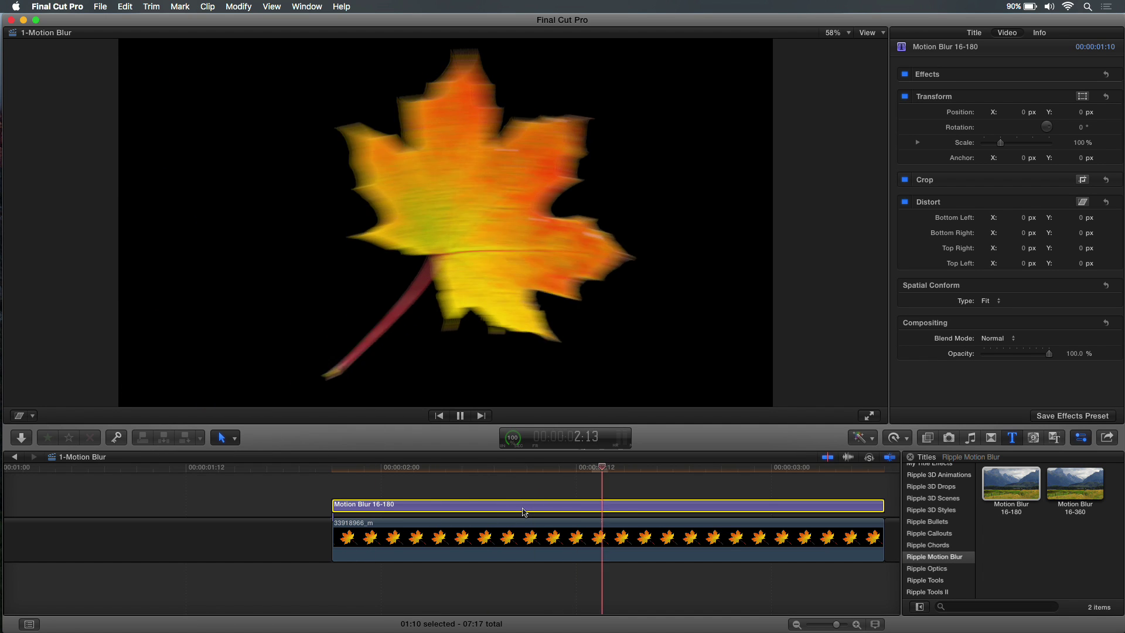
key("space")
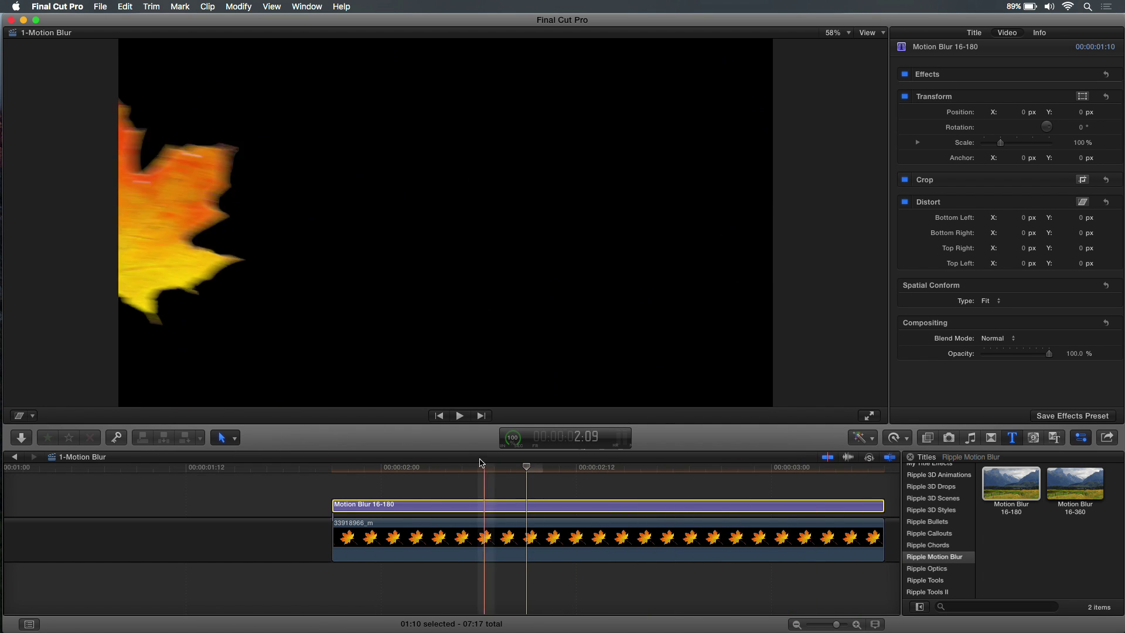
left_click_drag(545, 472, 613, 472)
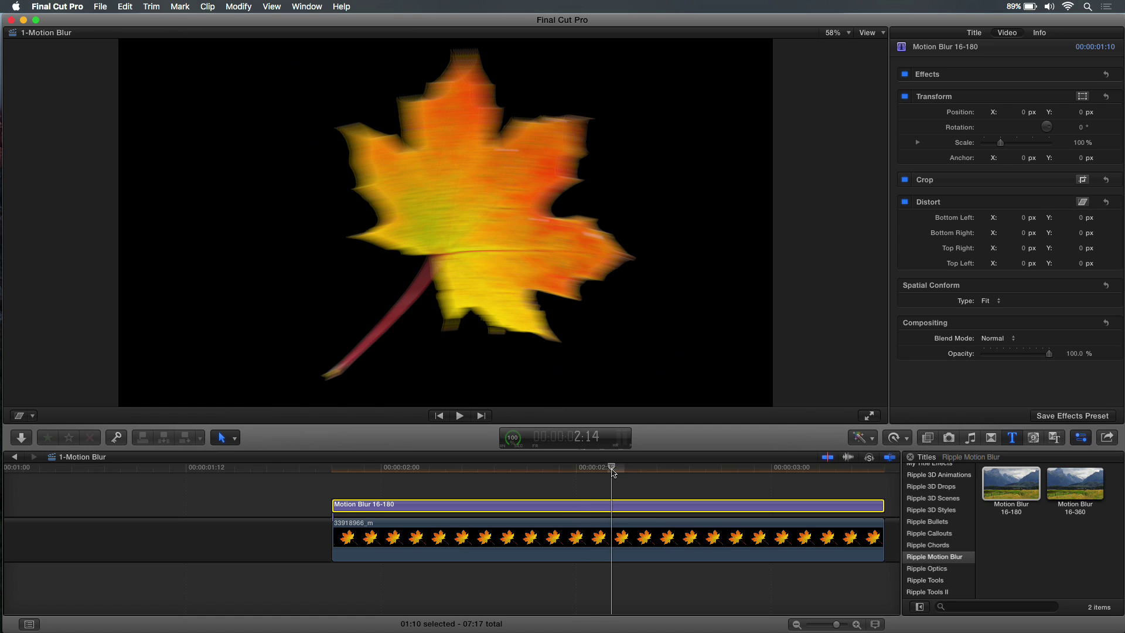